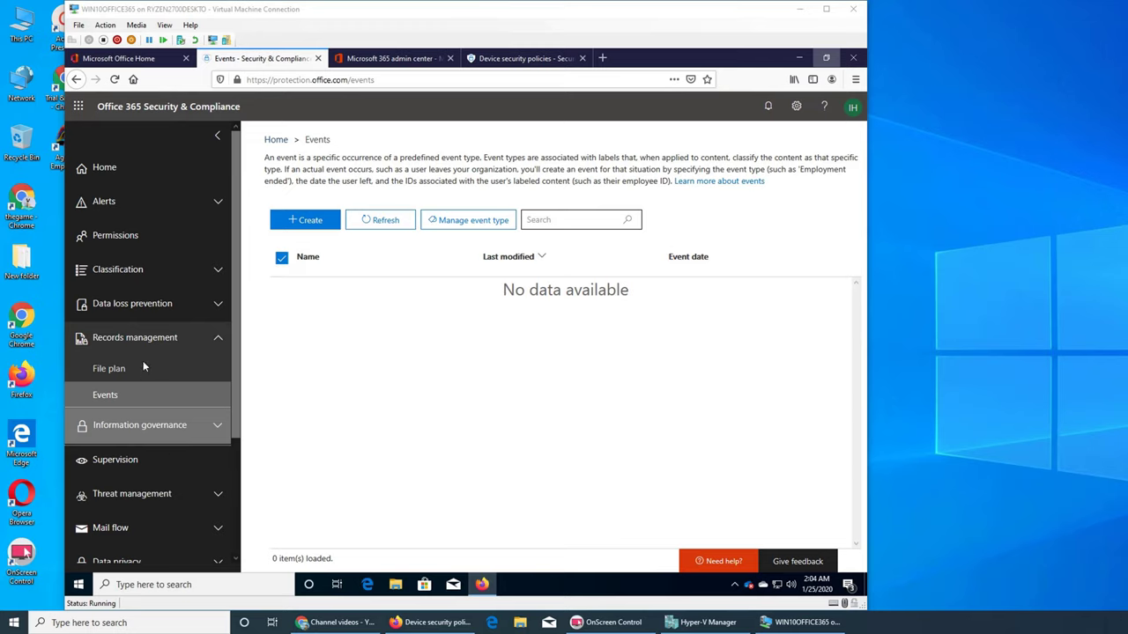
Open the Records management file plan and review its retention labels and label policies.
left_click(121, 340)
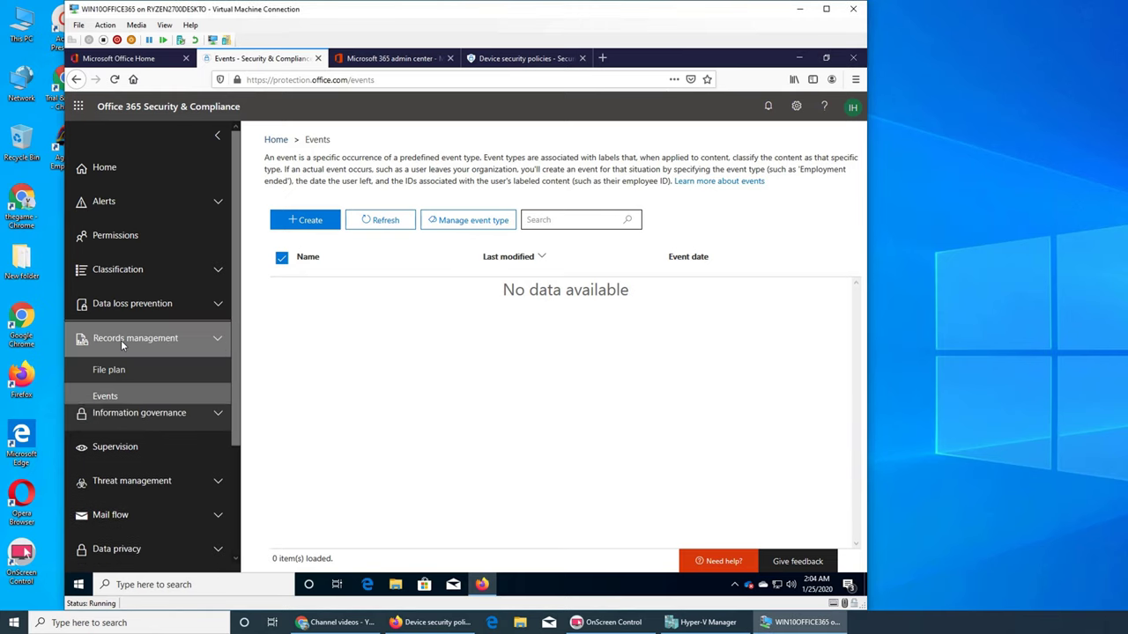
left_click(121, 360)
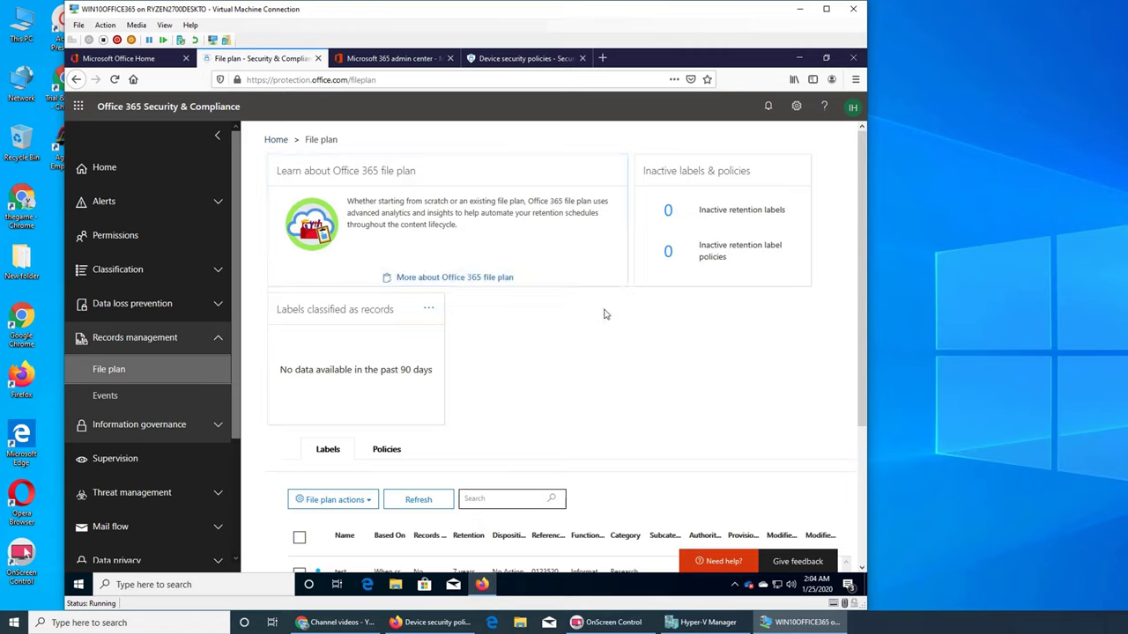
scroll(604, 320, "down", 2)
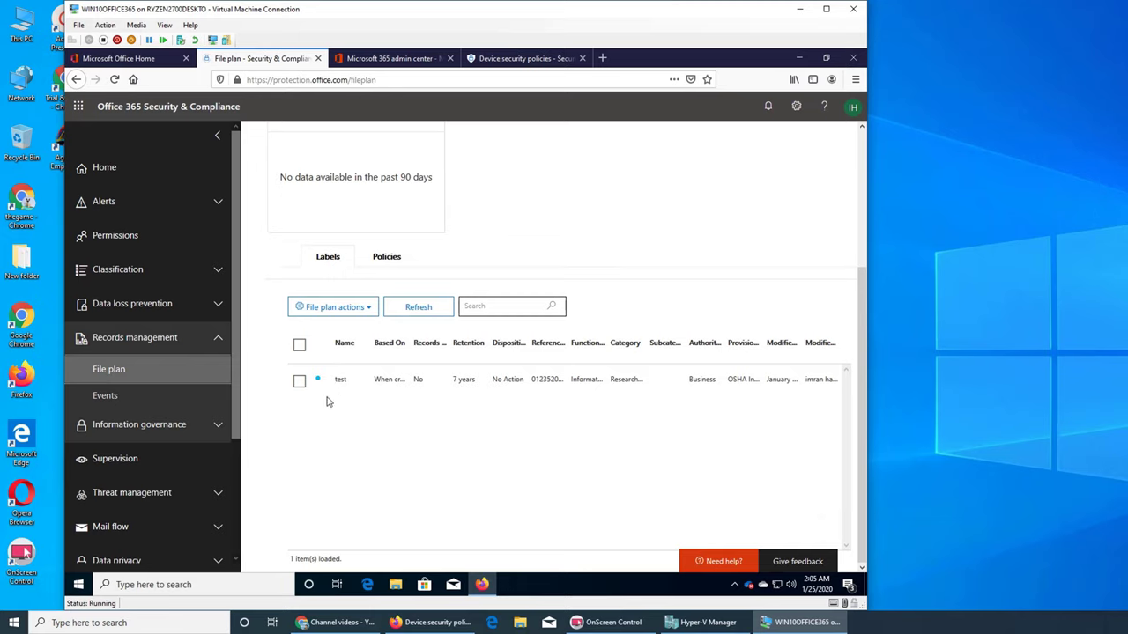
left_click(379, 260)
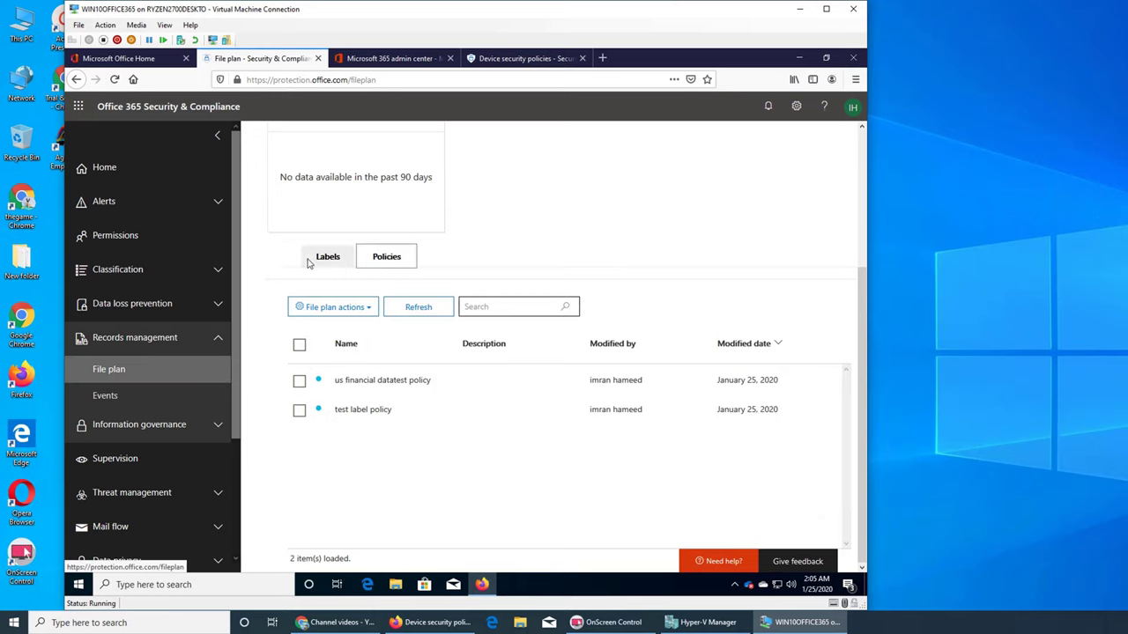
left_click(401, 306)
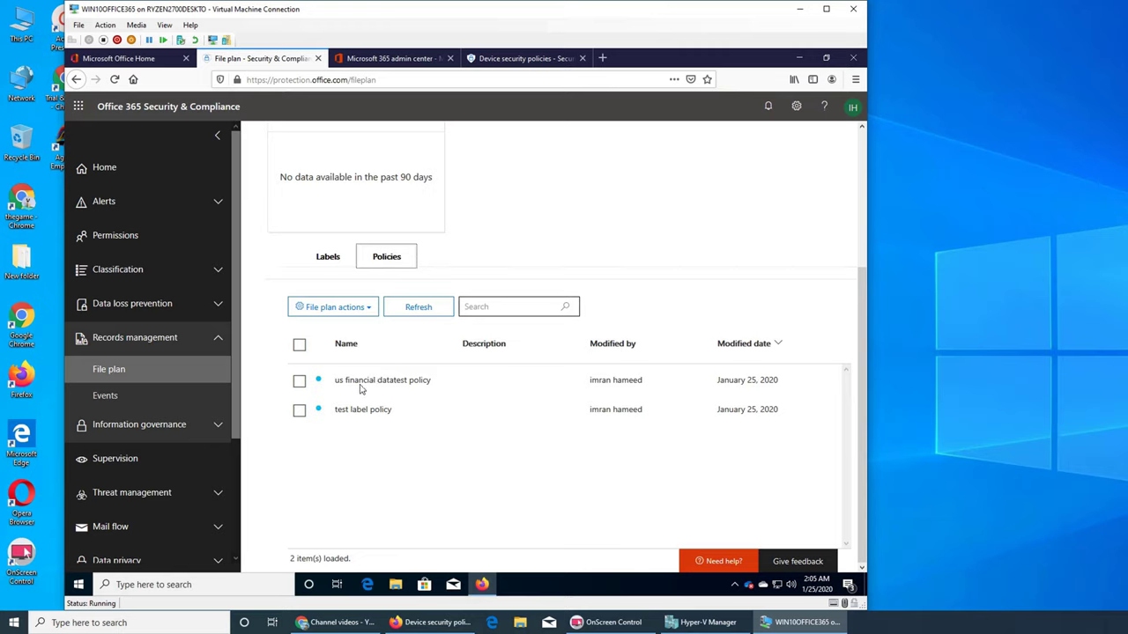
scroll(359, 389, "up", 3)
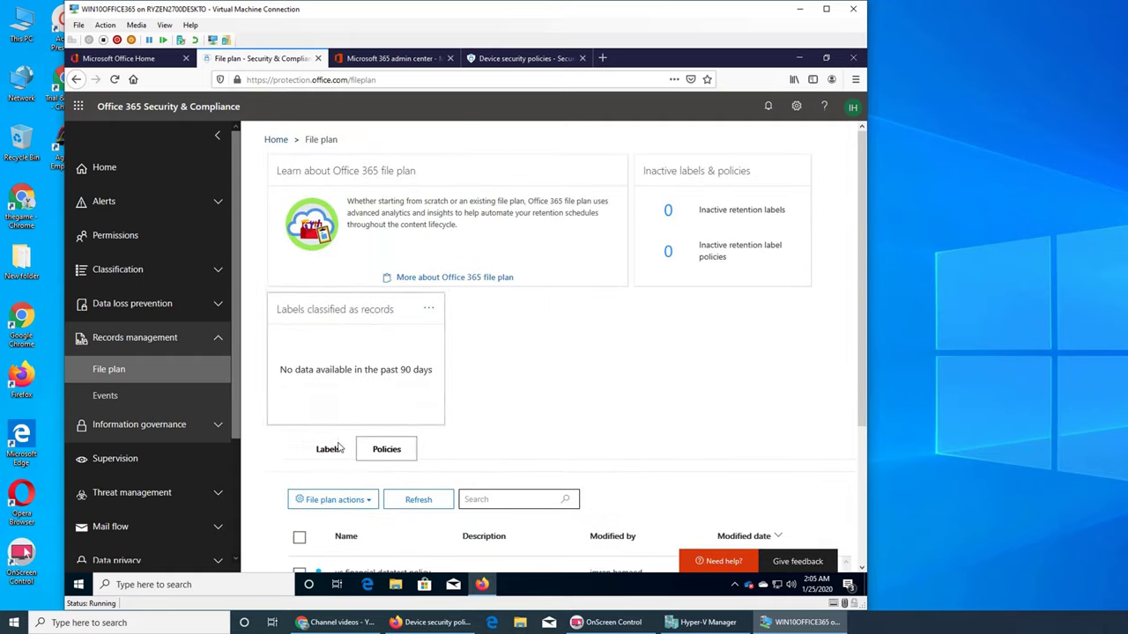
Examine the file plan actions offered for label policies and sort the policies by name.
left_click(351, 499)
scroll(352, 493, "down", 3)
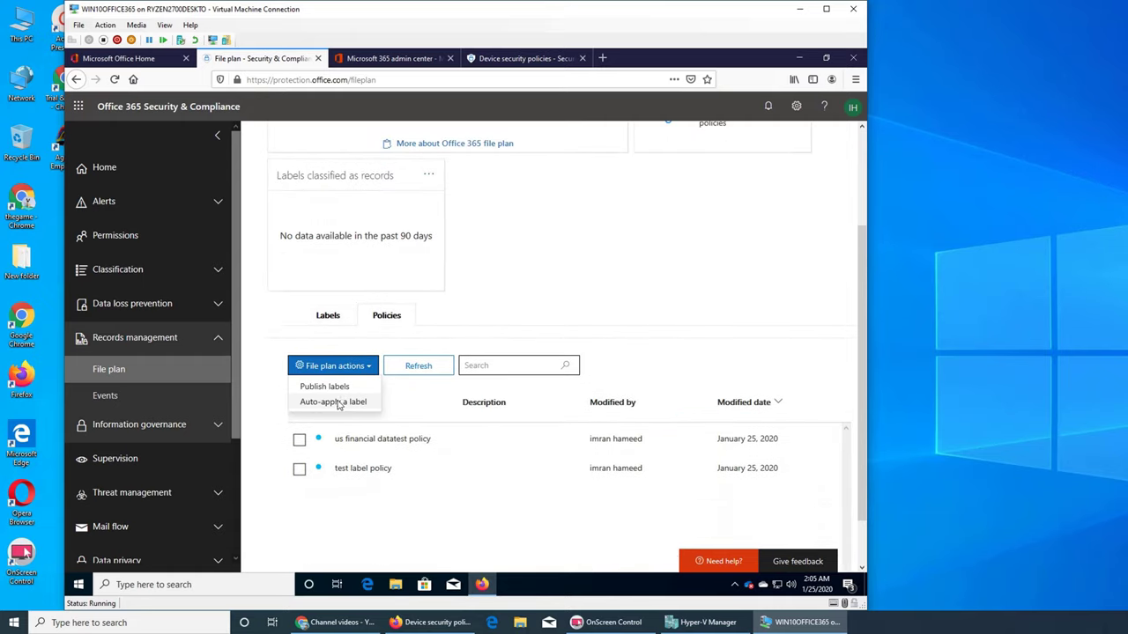
left_click(402, 402)
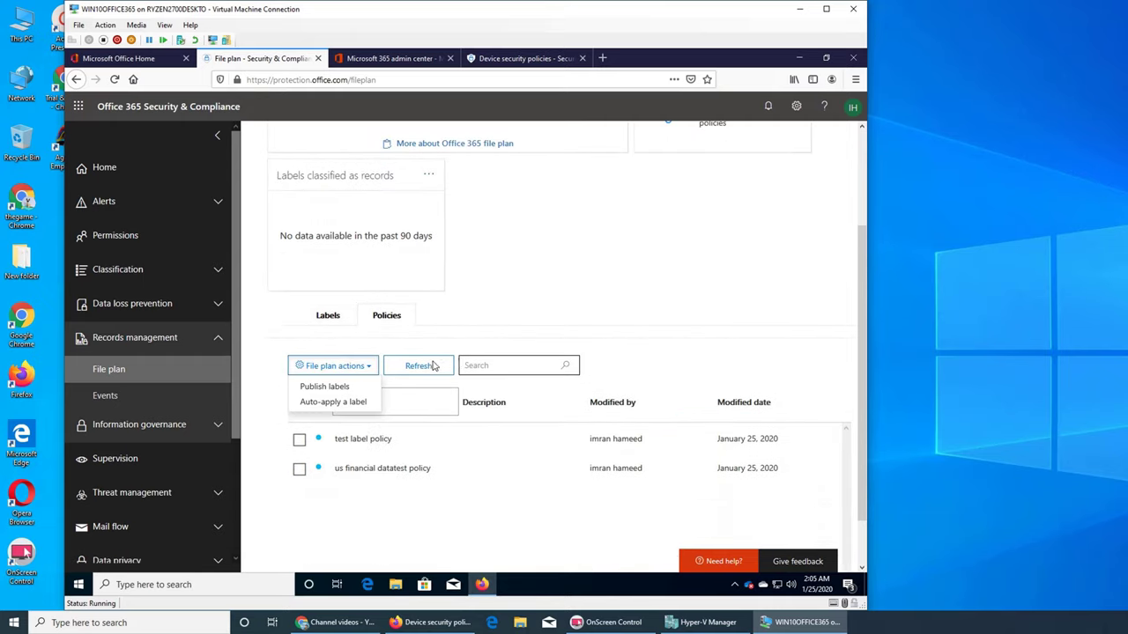
left_click(535, 290)
scroll(507, 337, "up", 3)
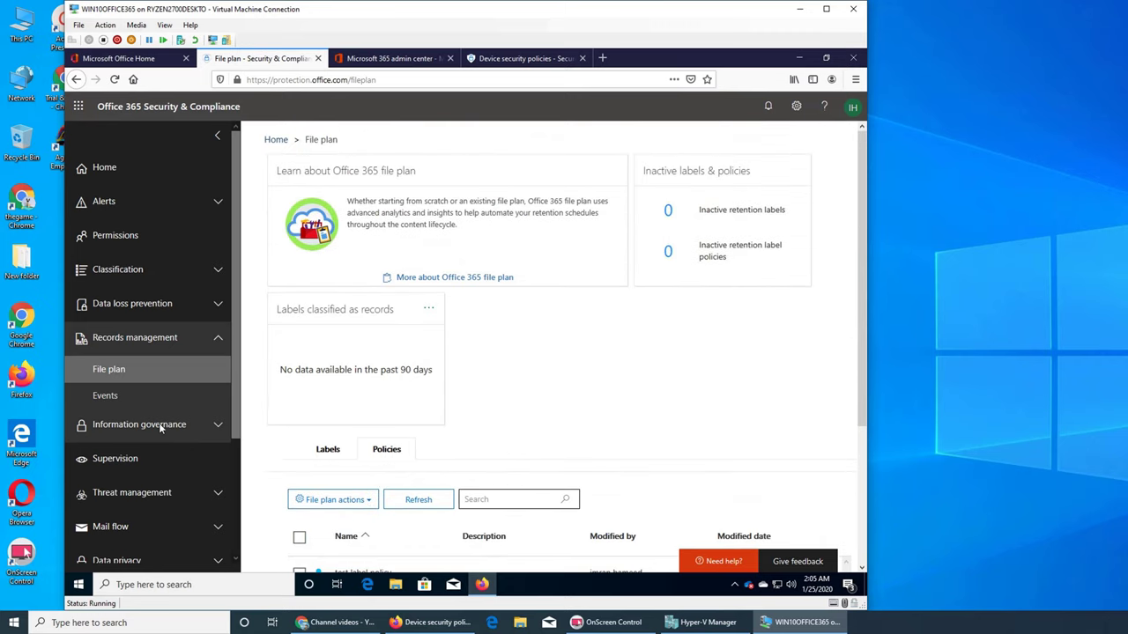
Open the Records management events and start a new event named "test event", continuing to its event settings.
left_click(123, 393)
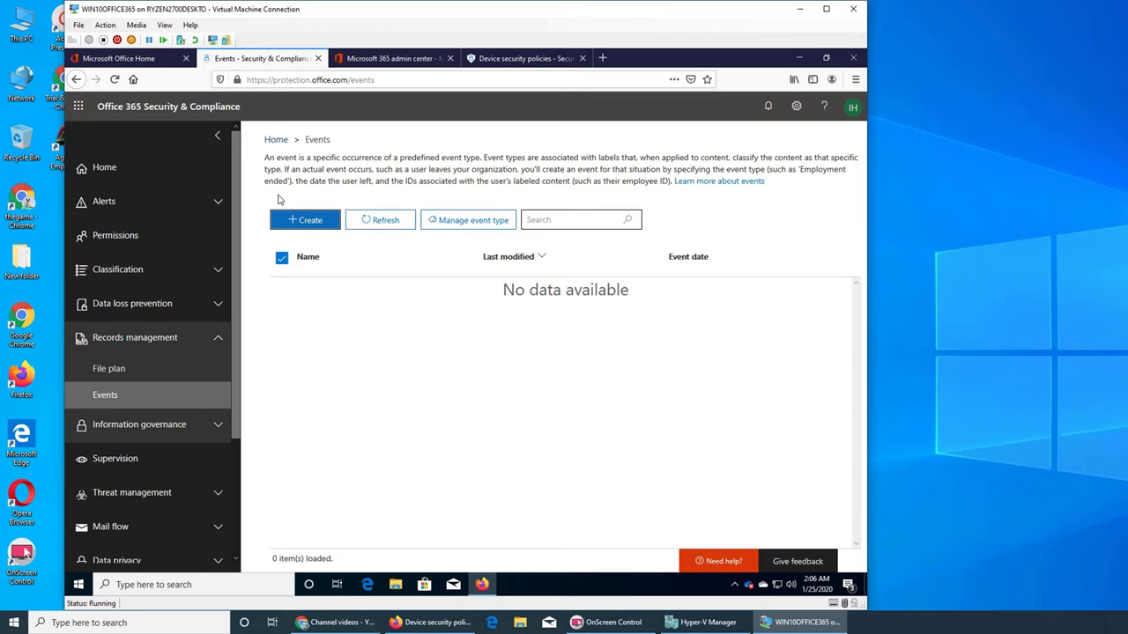
left_click(304, 222)
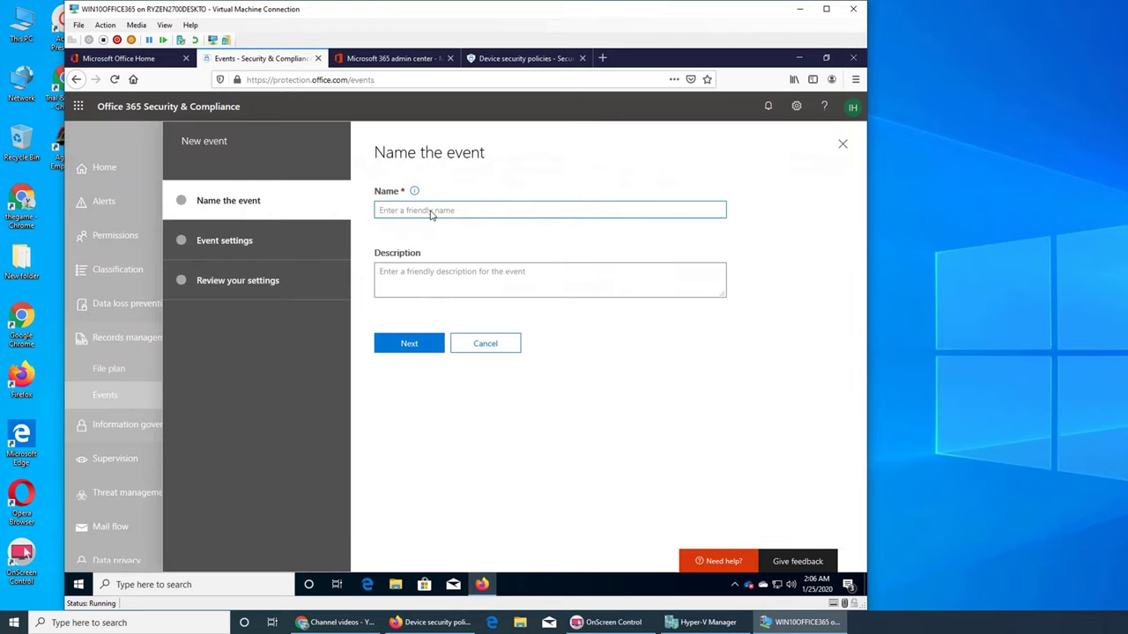
type("test event")
left_click(410, 346)
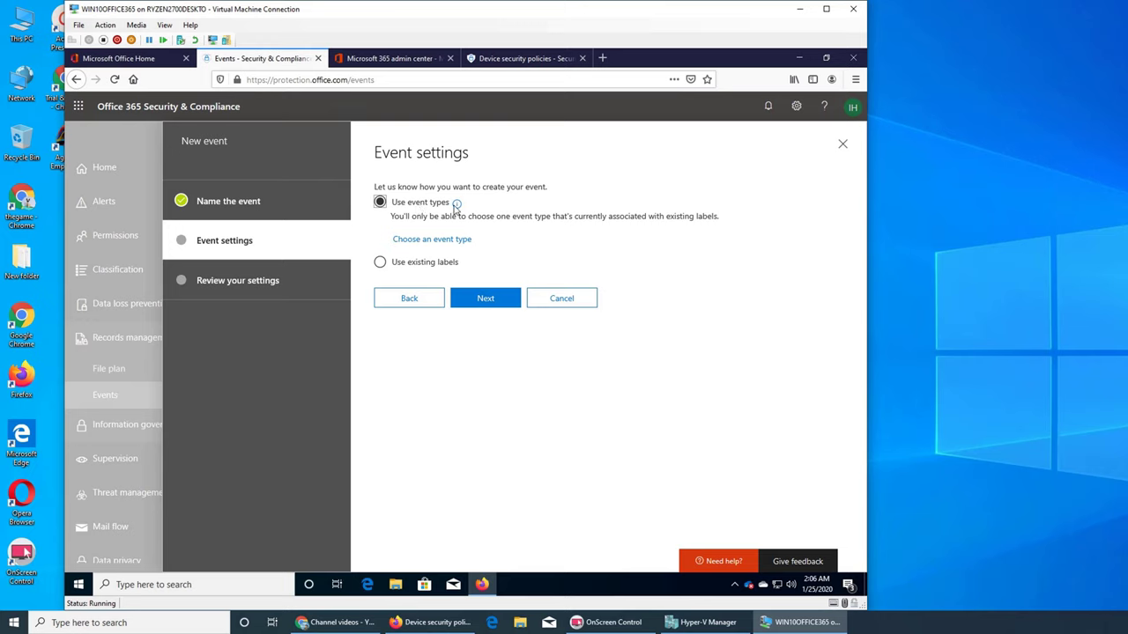
Look for an event type for the event using the search text "a", and leave the selection without adding one.
mouse_move(456, 205)
left_click(450, 240)
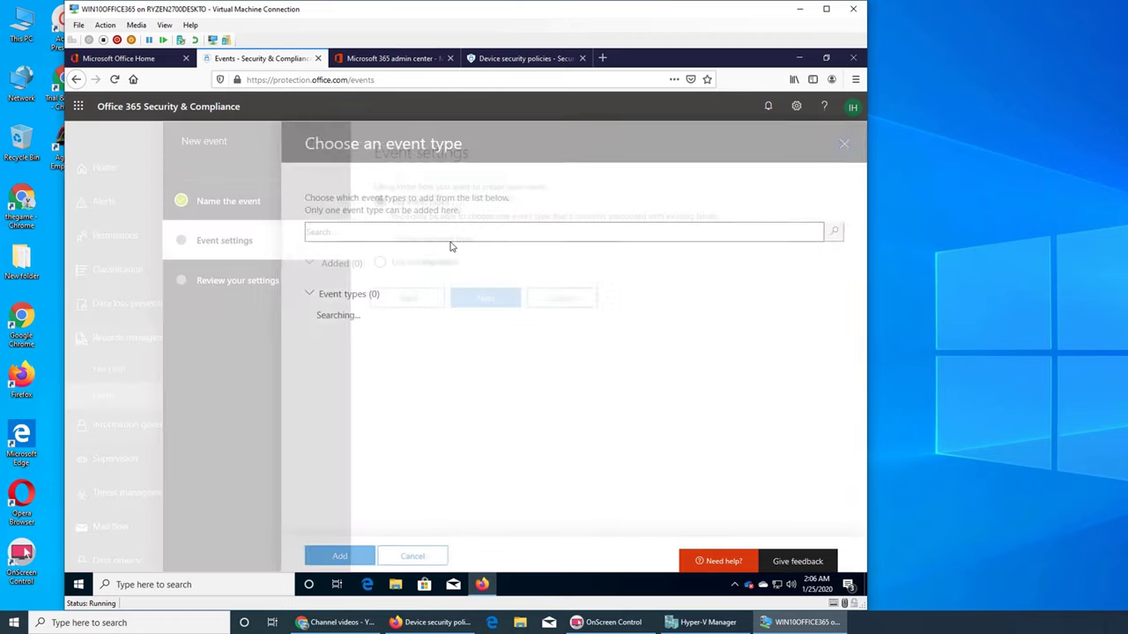
left_click(369, 232)
type("afa")
key("BackSpace")
key("BackSpace")
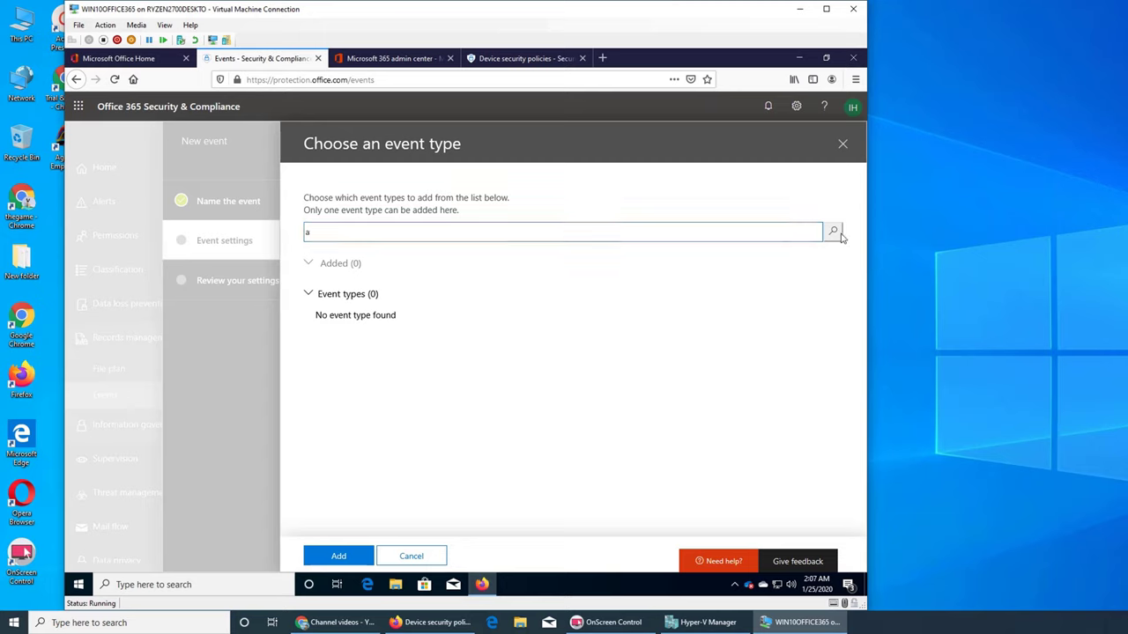
left_click(408, 554)
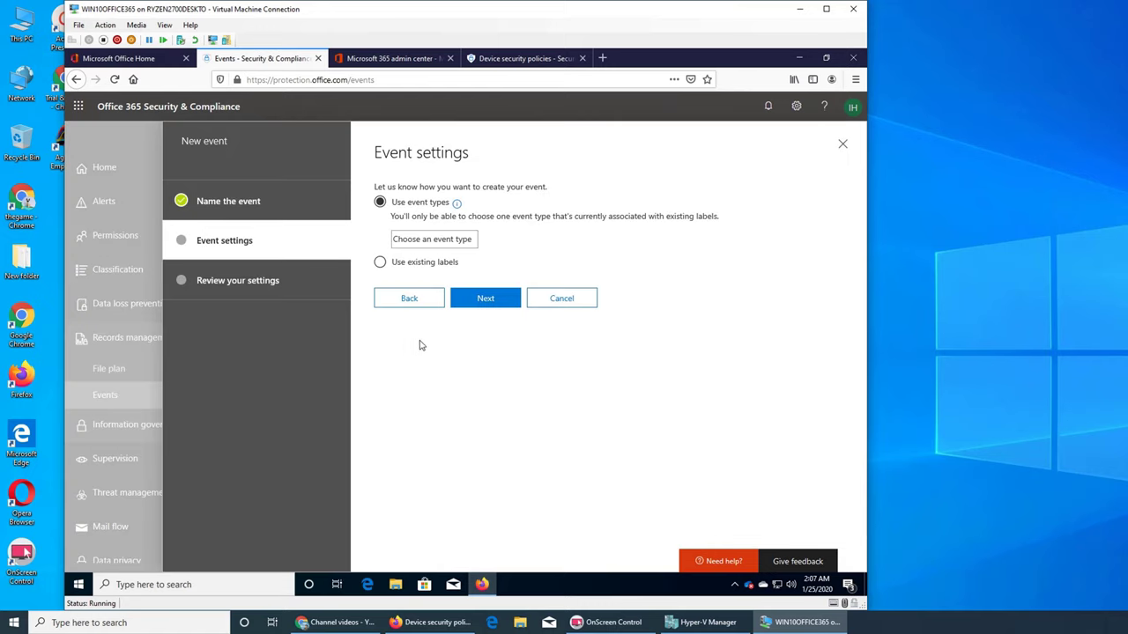
Switch the event to use existing labels, check the labels offered for adding, and leave the label selection.
left_click(410, 266)
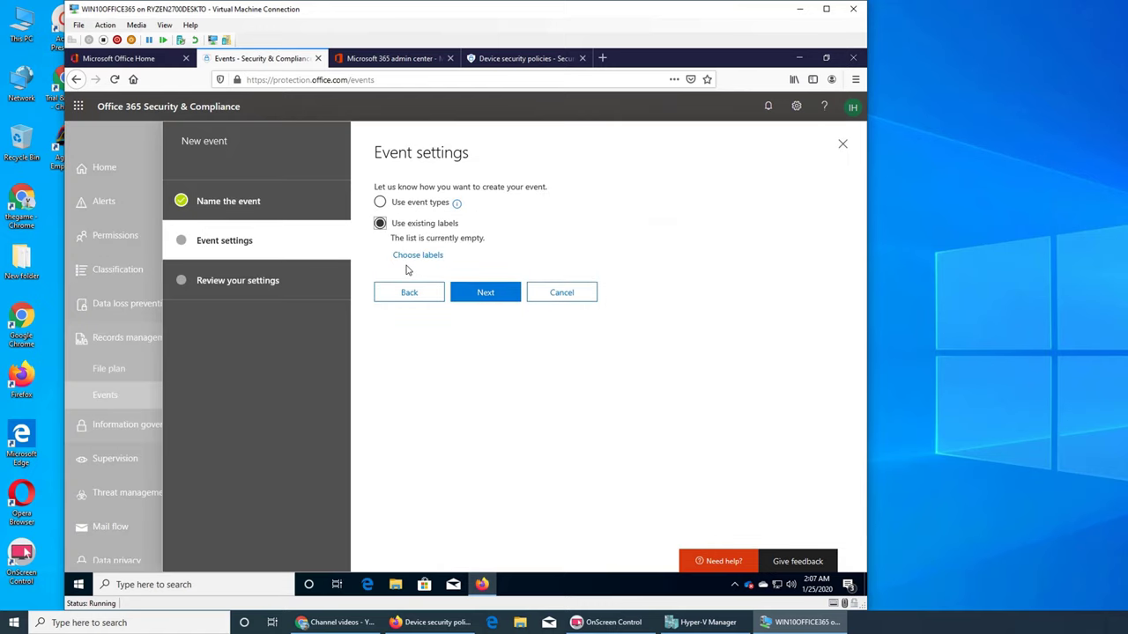
left_click(411, 293)
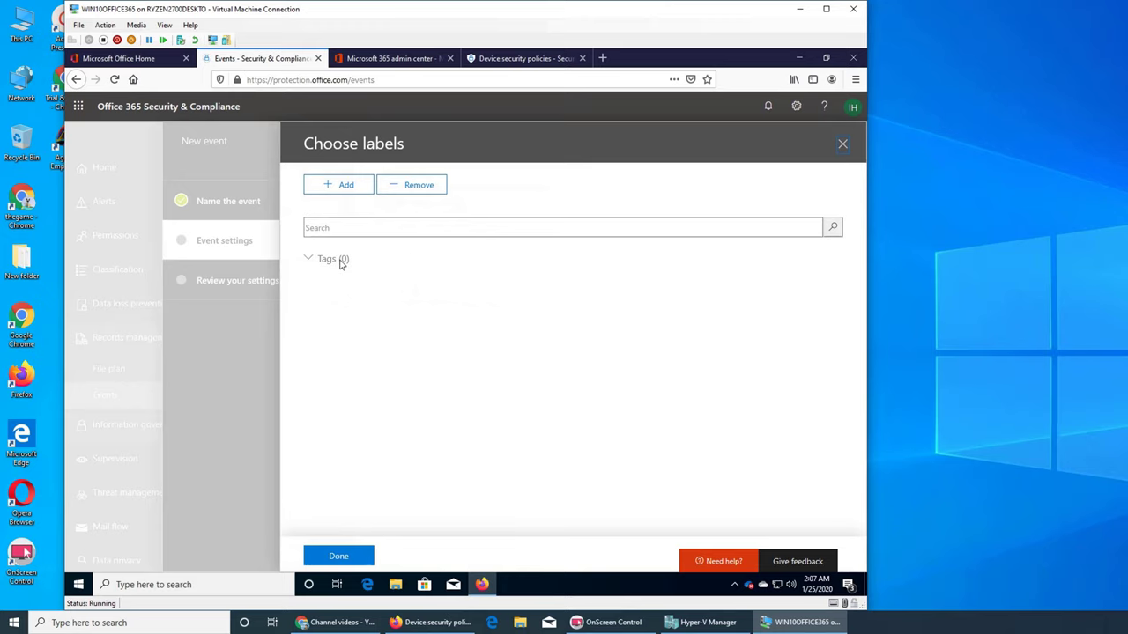
left_click(347, 190)
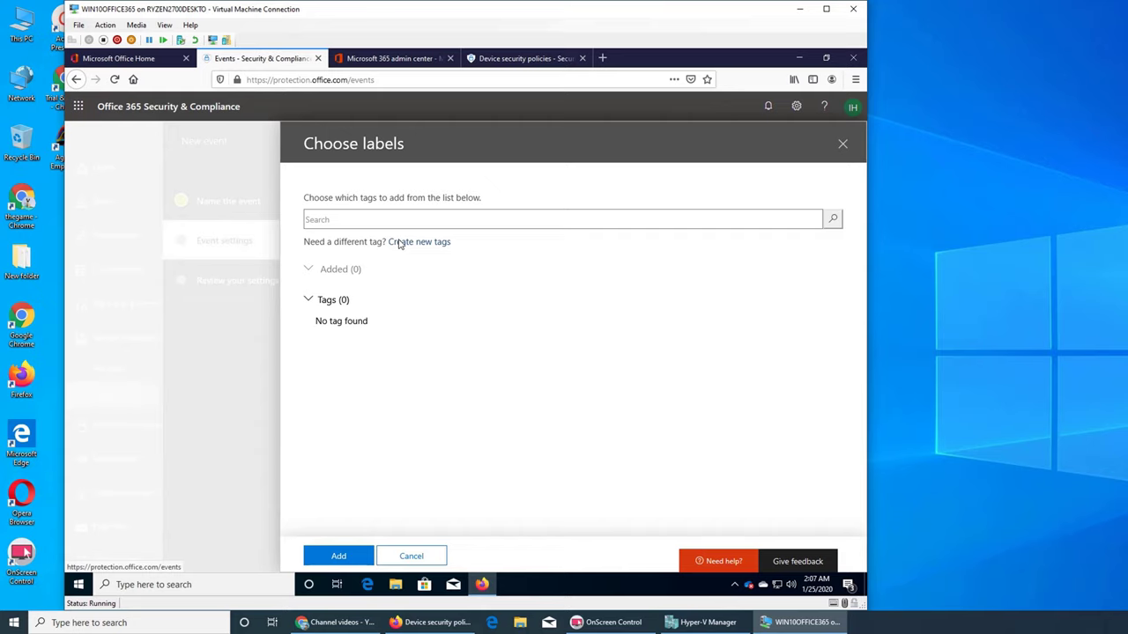
left_click(408, 559)
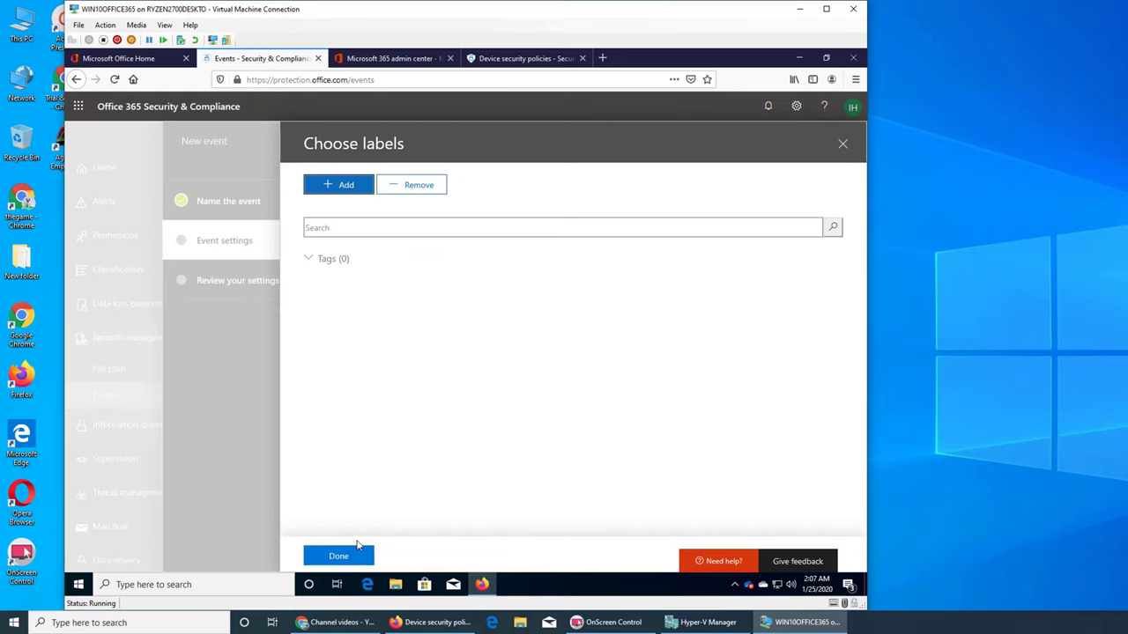
left_click(839, 146)
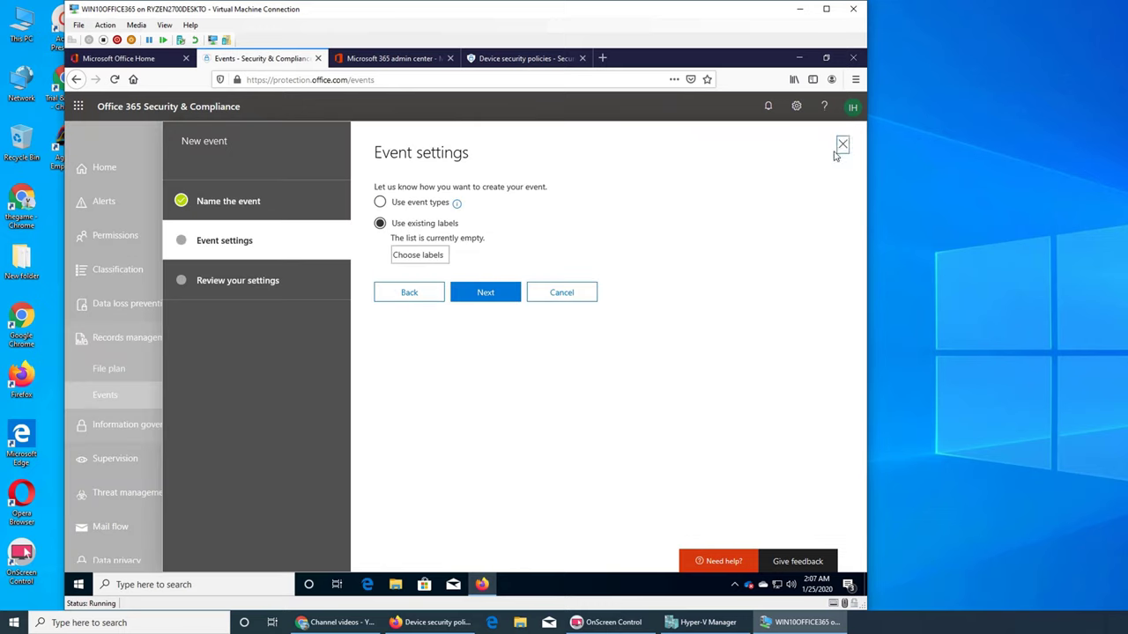
Switch the event back to event types and try to continue to the review without choosing an event type.
left_click(381, 202)
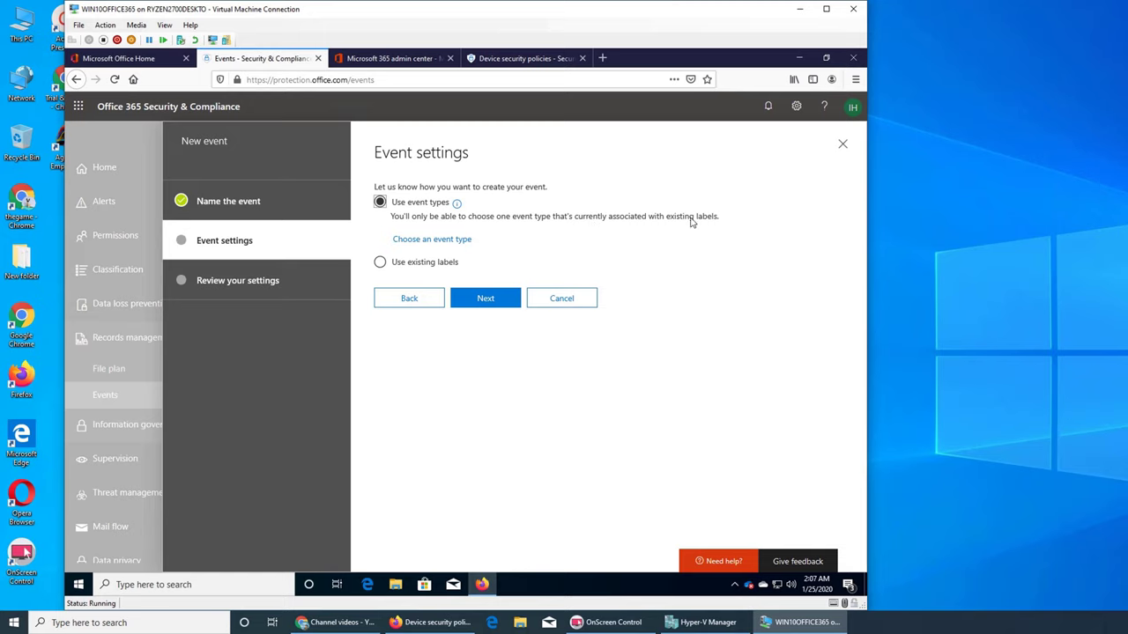
left_click(485, 299)
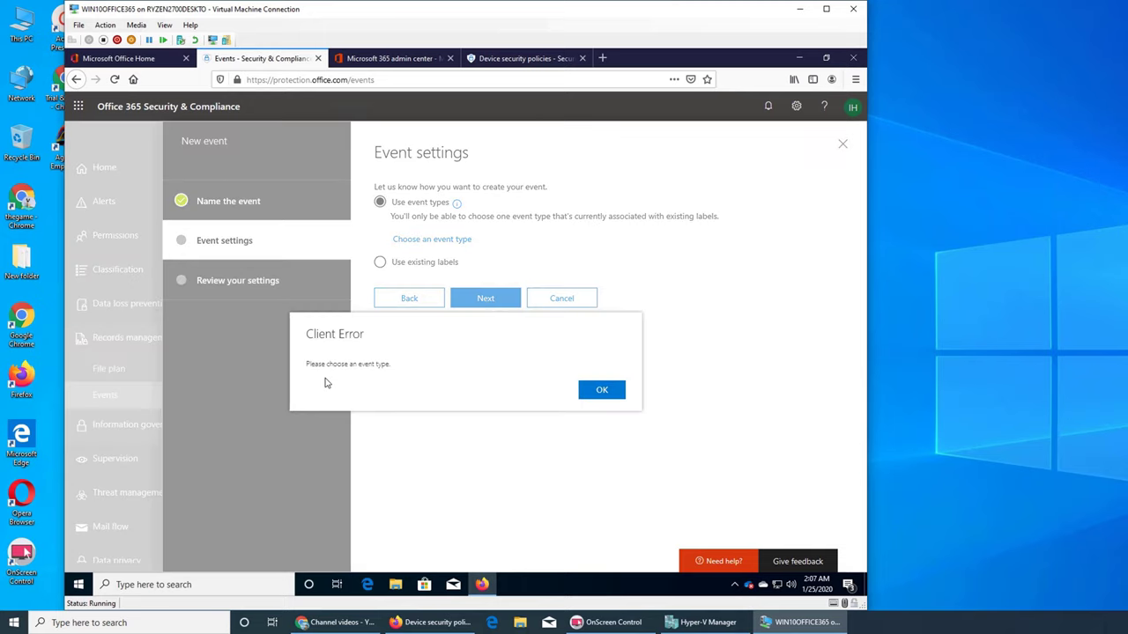
left_click(588, 390)
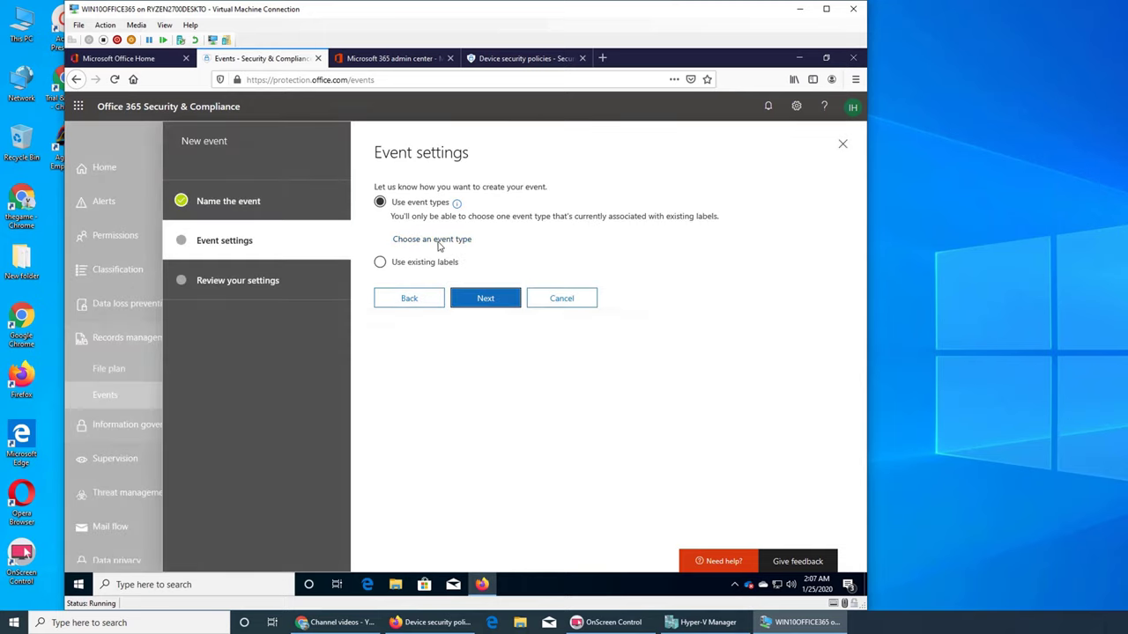
left_click(435, 241)
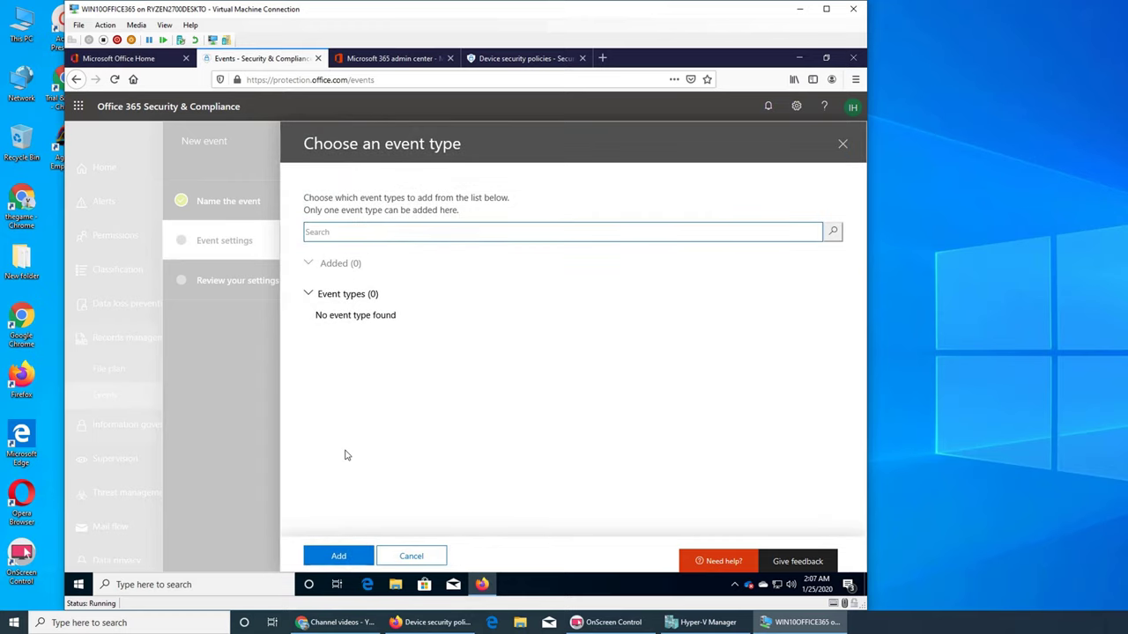
left_click(336, 562)
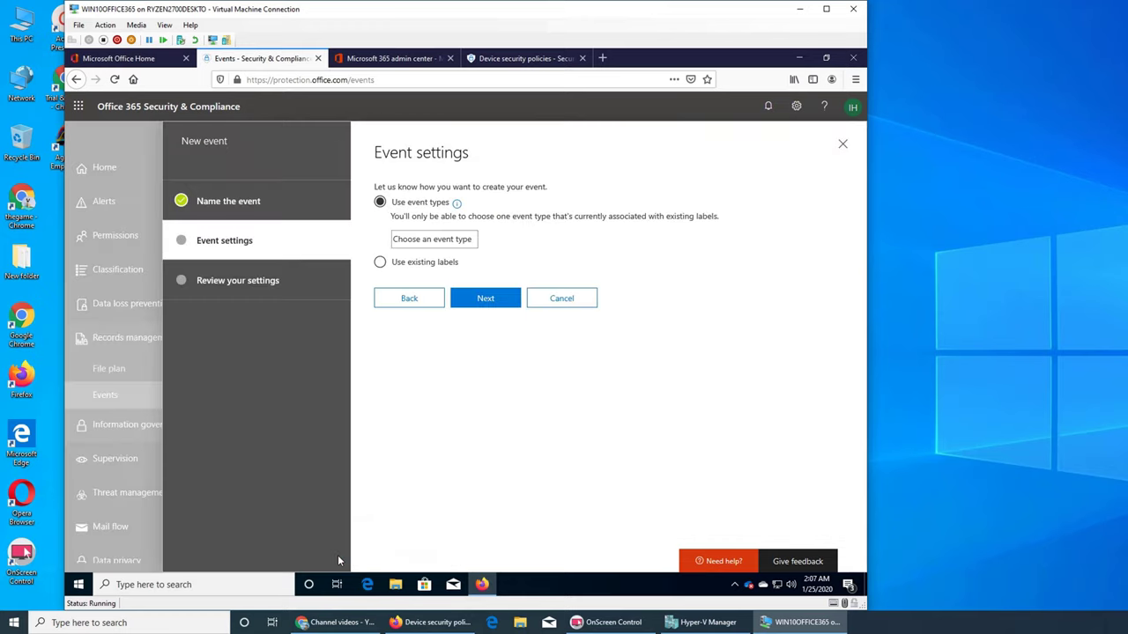
left_click(494, 301)
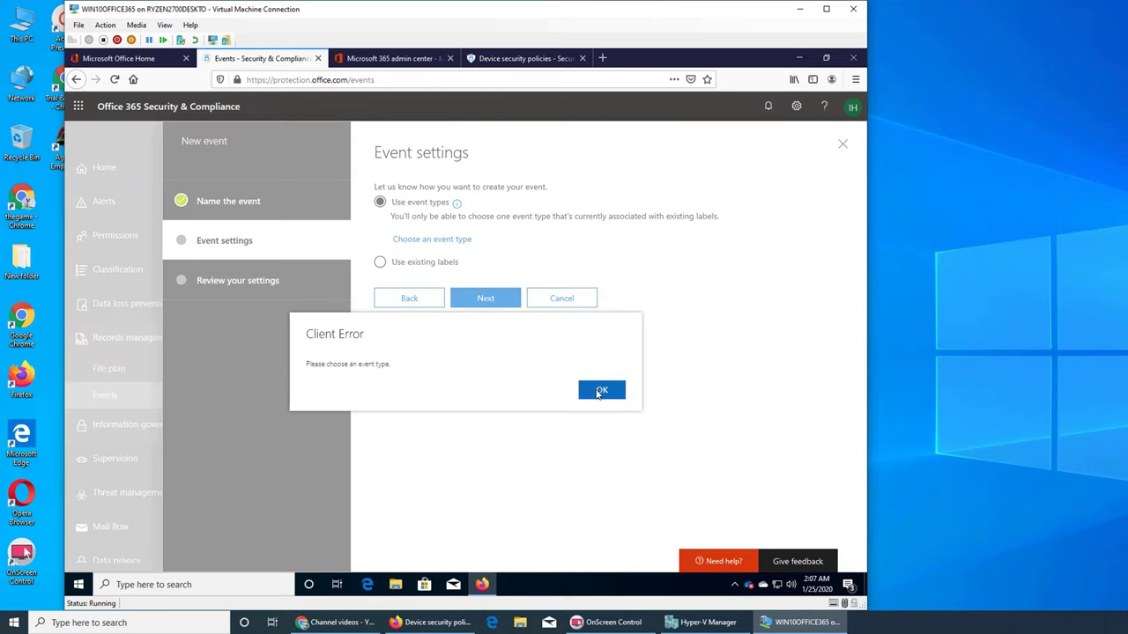
left_click(600, 391)
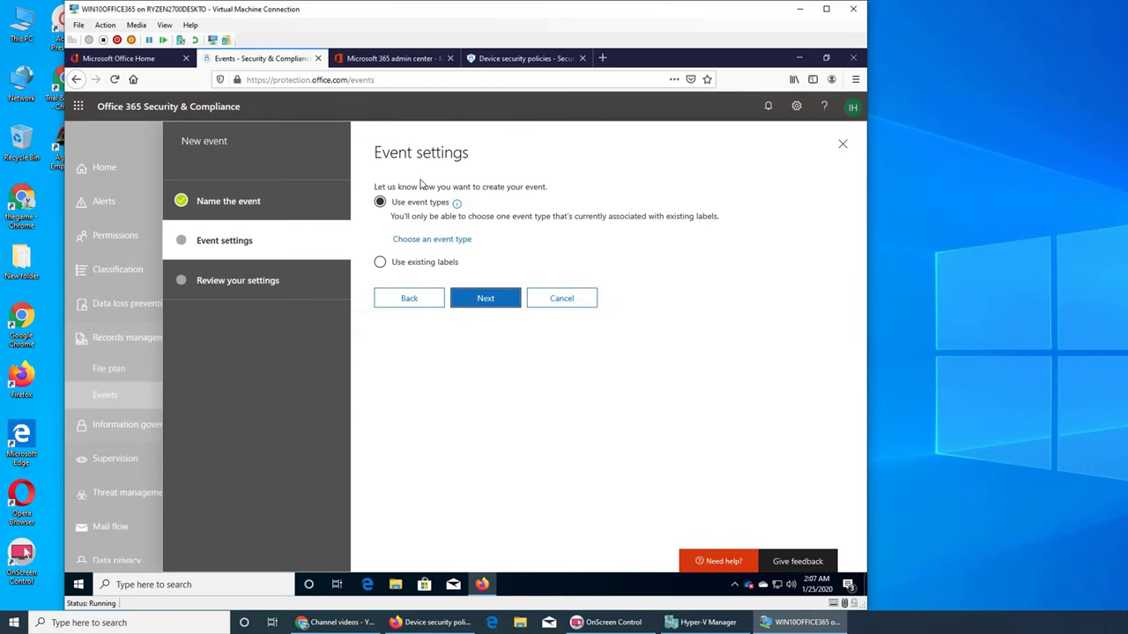
Cancel the new event wizard and confirm discarding the event.
left_click(264, 197)
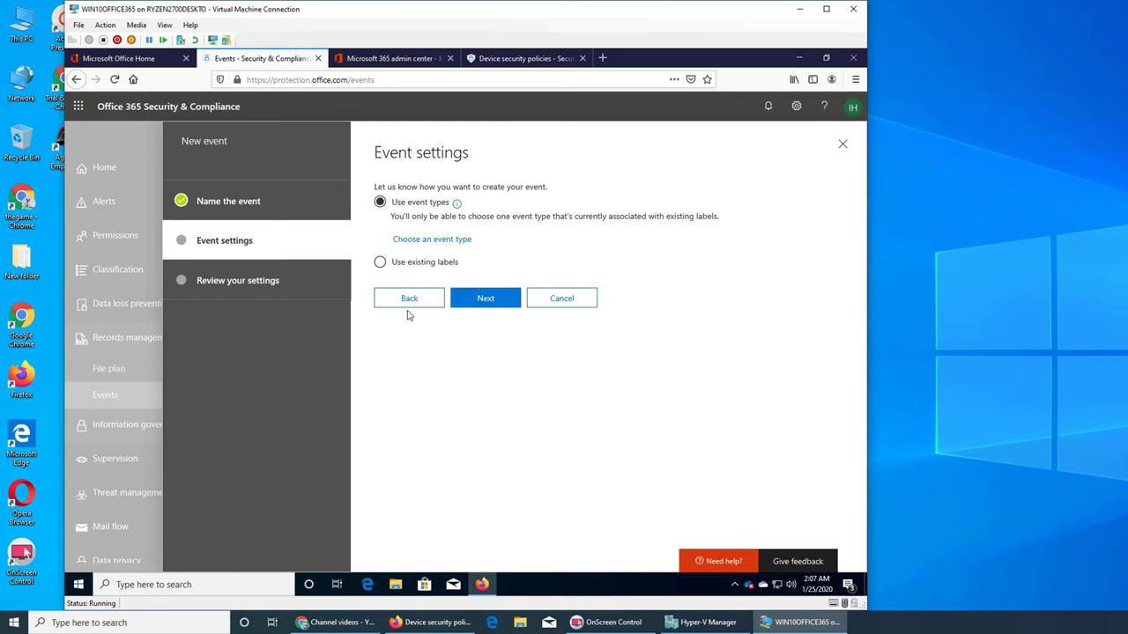
left_click(573, 297)
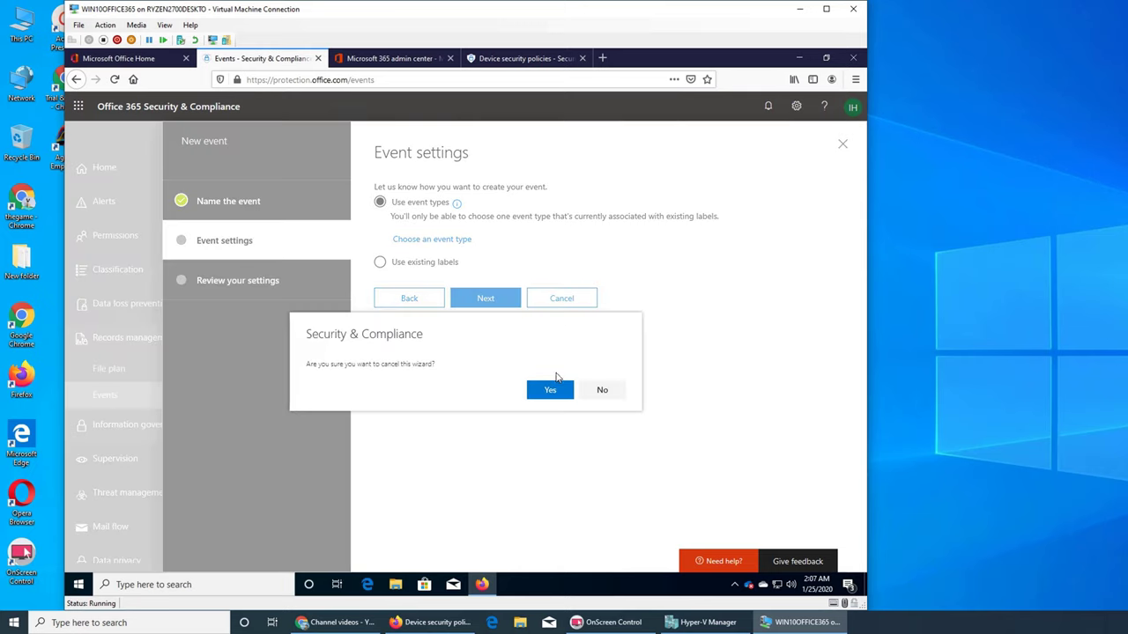
left_click(554, 388)
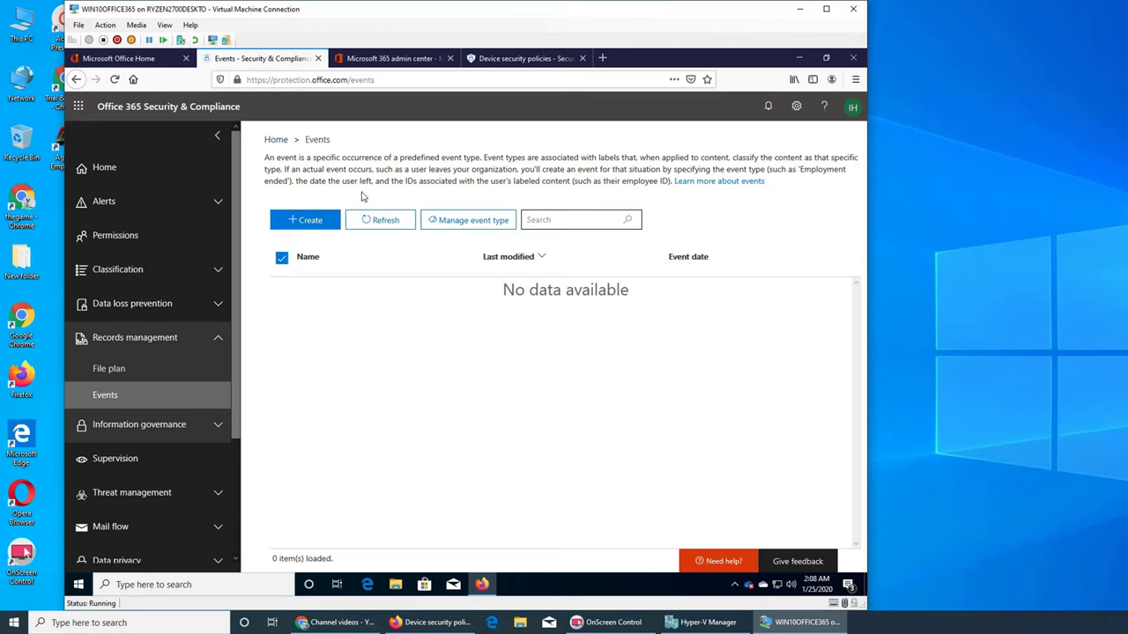
Create another new event named "test event" and continue to its event settings.
left_click(282, 258)
left_click(305, 221)
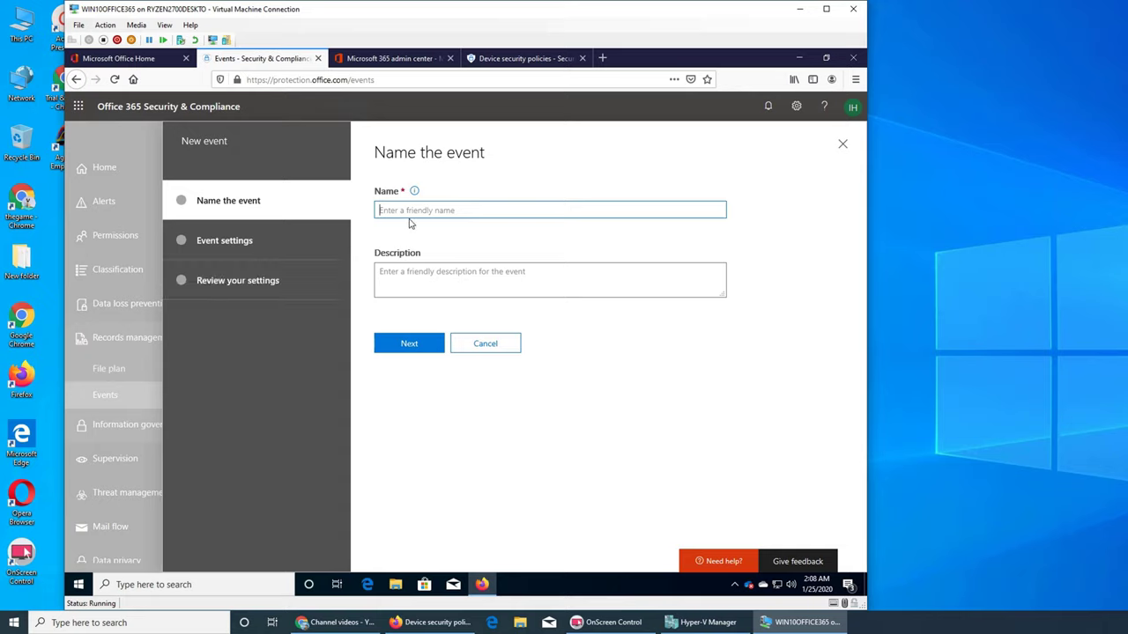
type("test event")
left_click(406, 344)
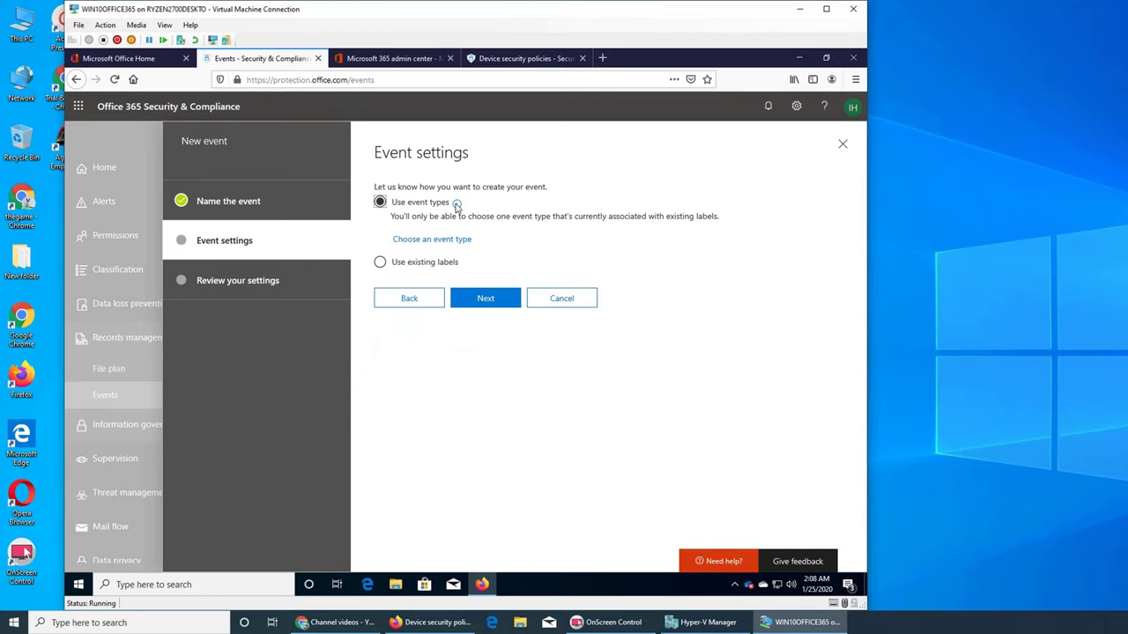
Switch the event to existing labels, start a new label named "test label", and continue to its file plan descriptors.
left_click(449, 264)
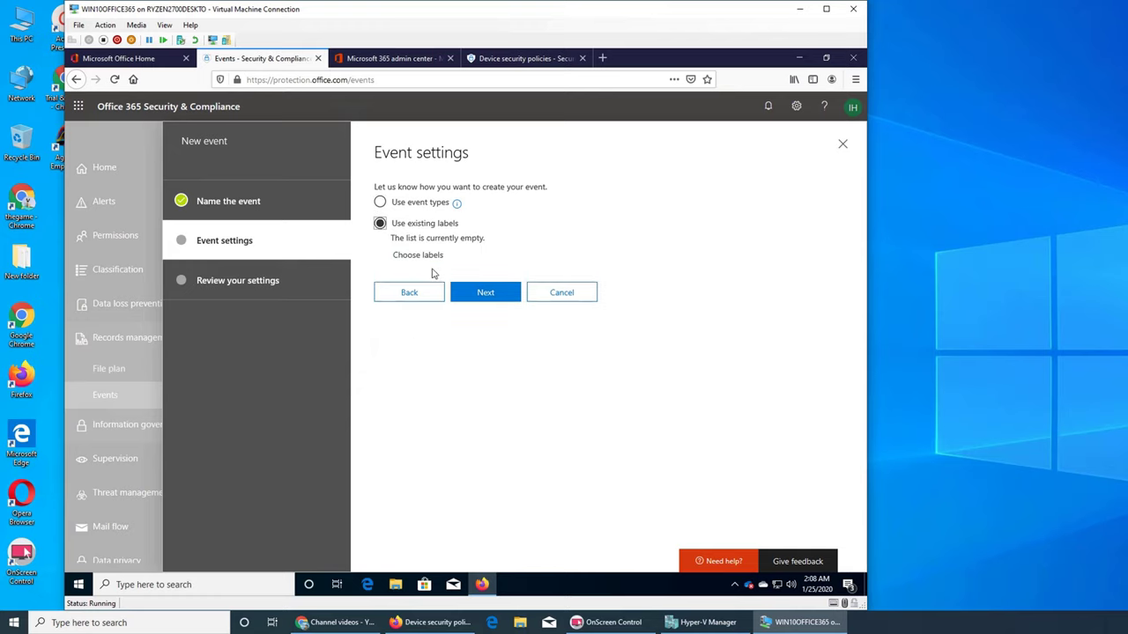
left_click(416, 255)
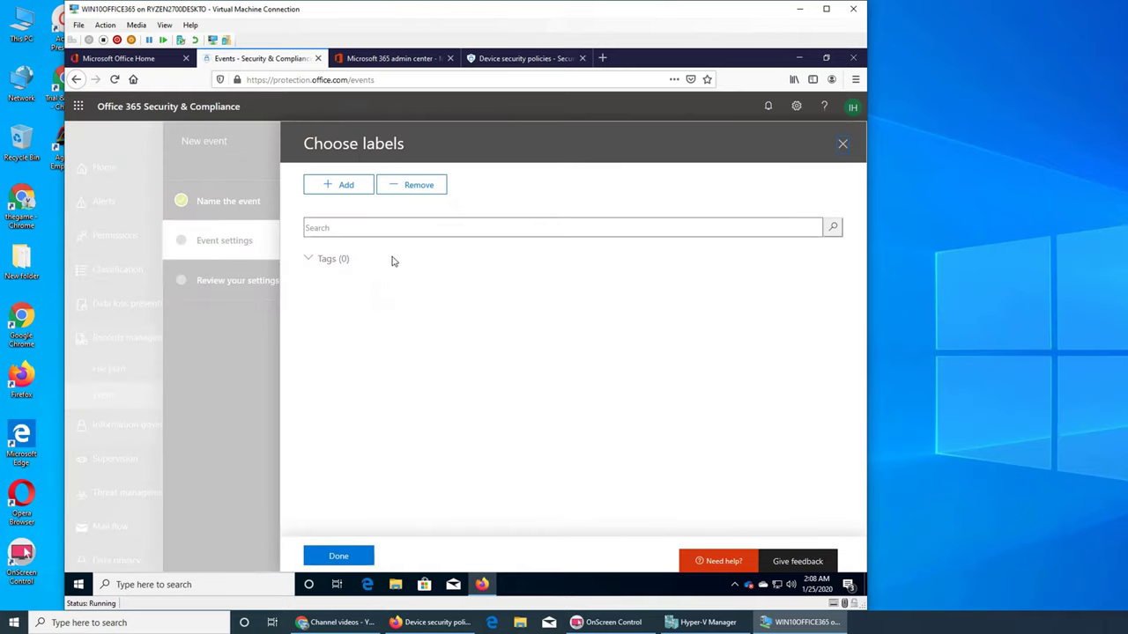
left_click(347, 185)
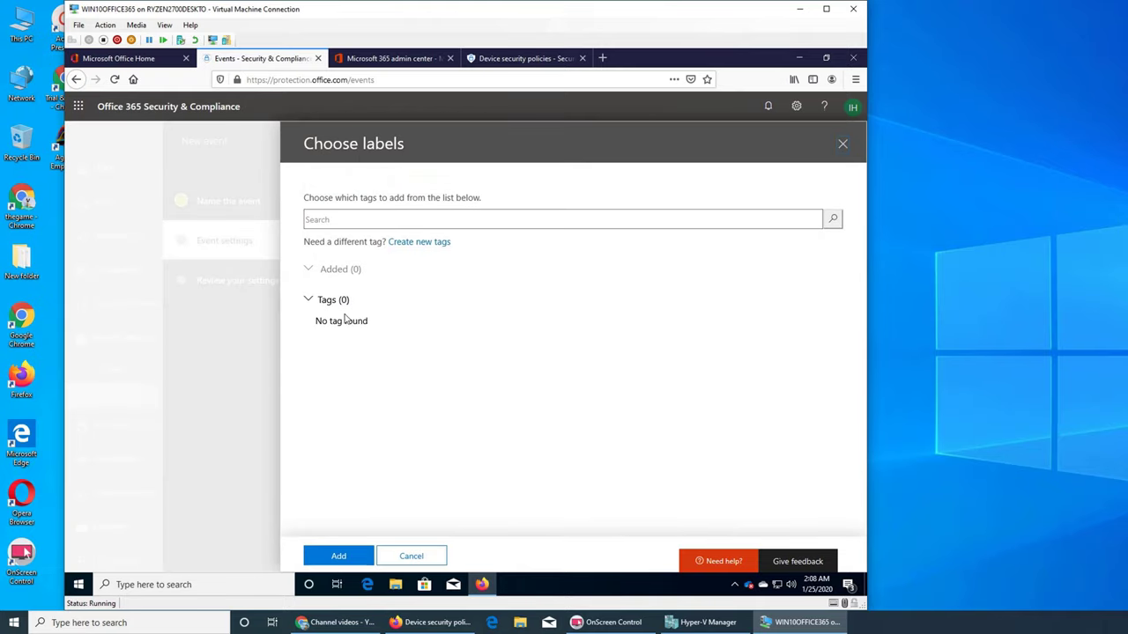
left_click(417, 243)
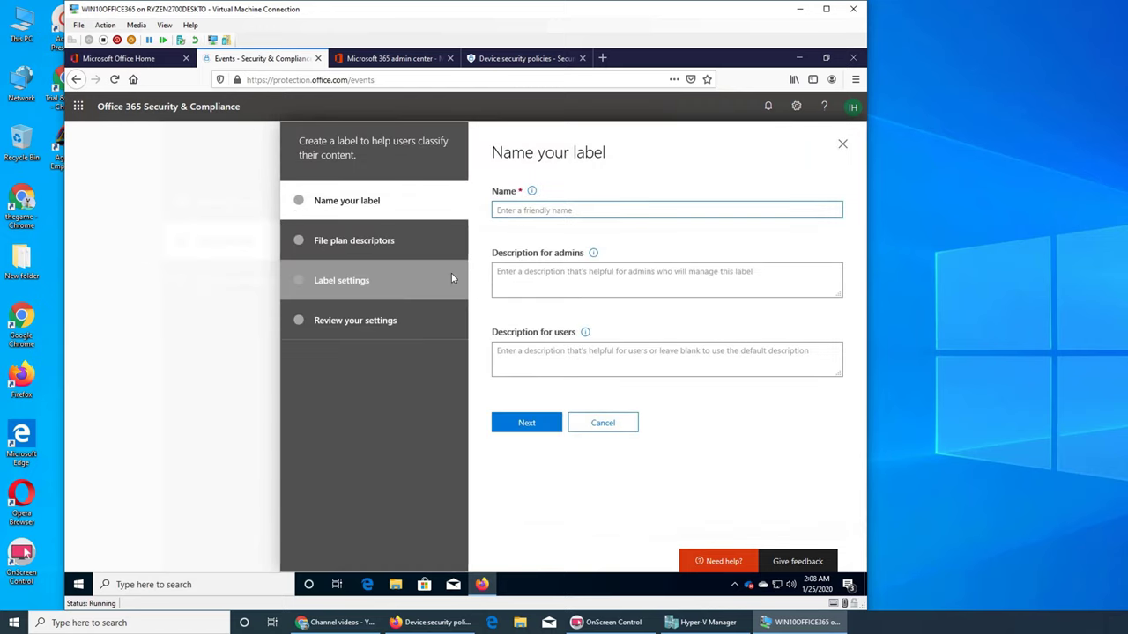
type("test label")
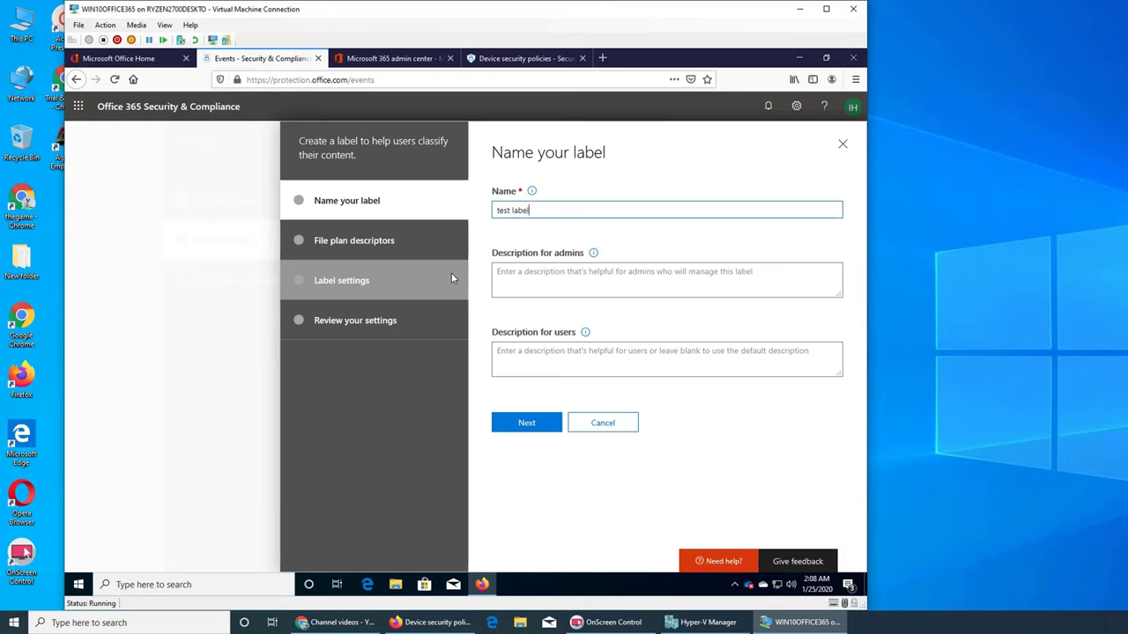
key("Tab")
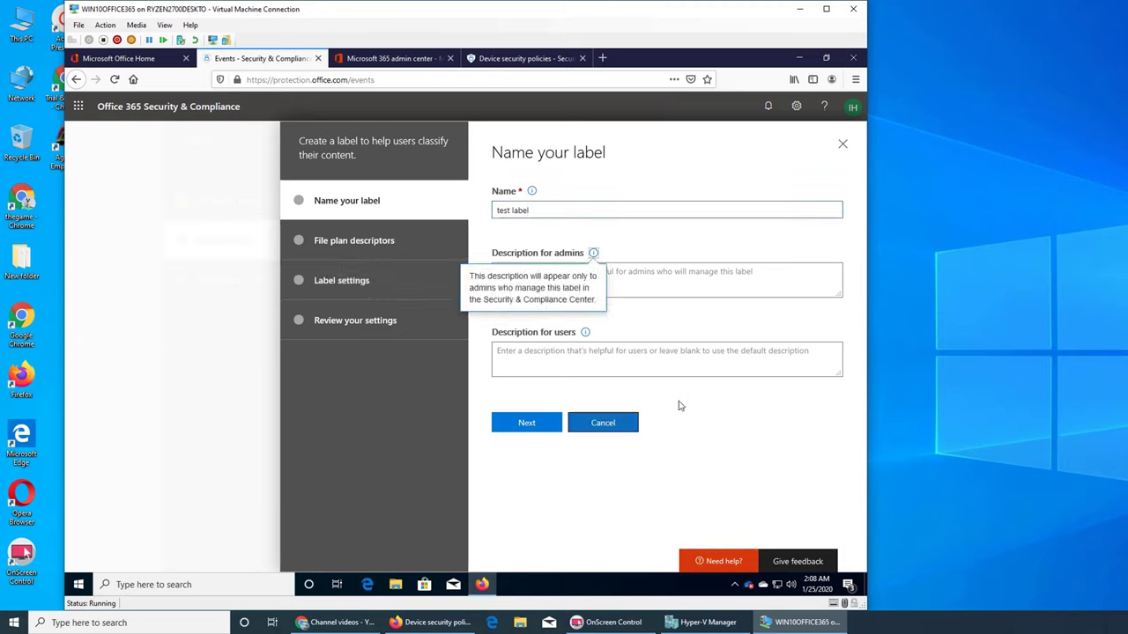
left_click(527, 423)
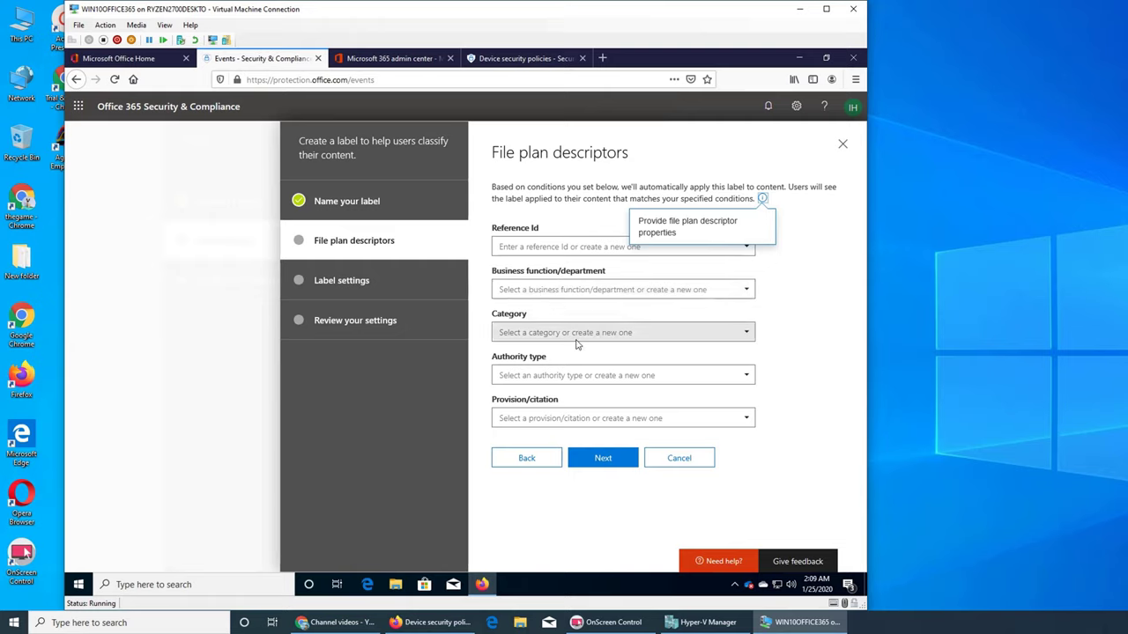
Leave the file plan descriptors blank, turn on retention with the default 7 years and no action after, and create the label.
left_click(603, 456)
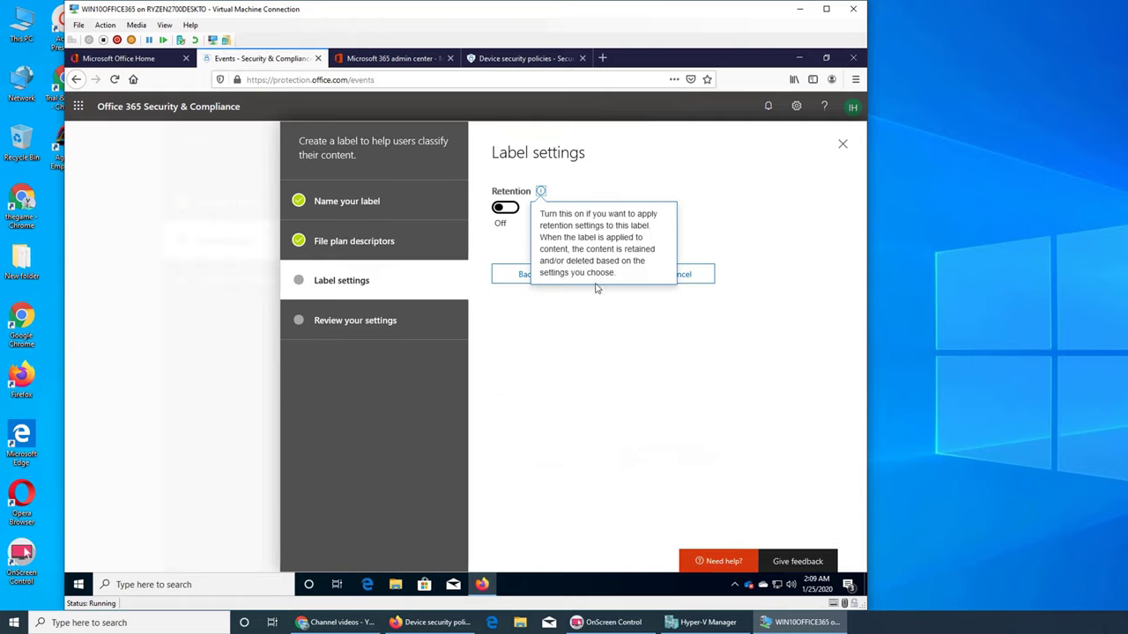
left_click(514, 210)
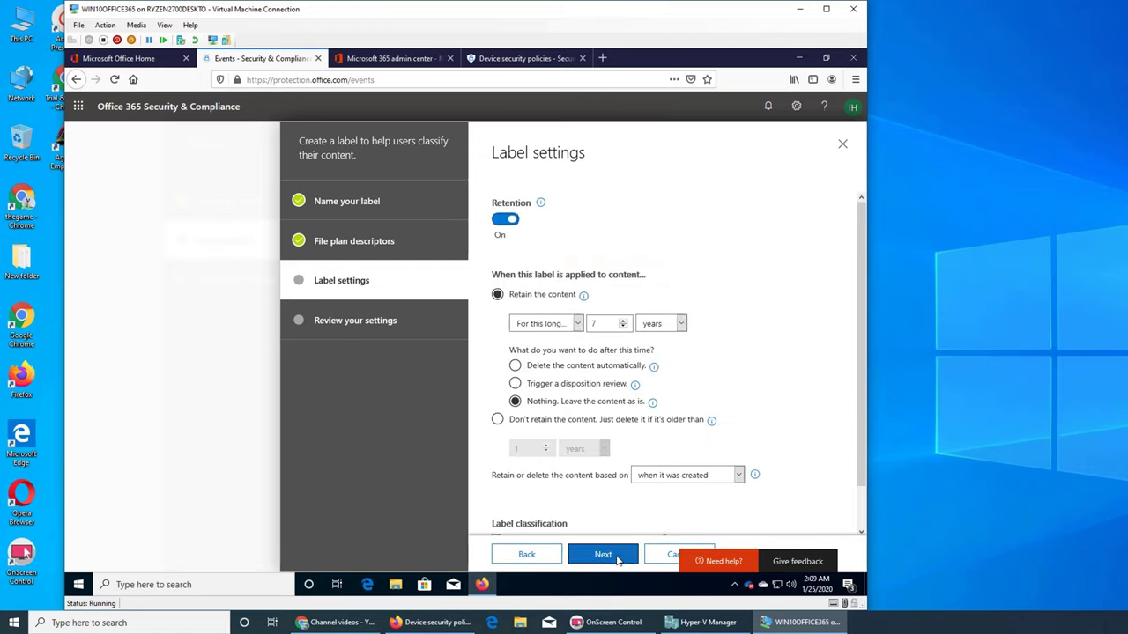
left_click(616, 557)
left_click(604, 502)
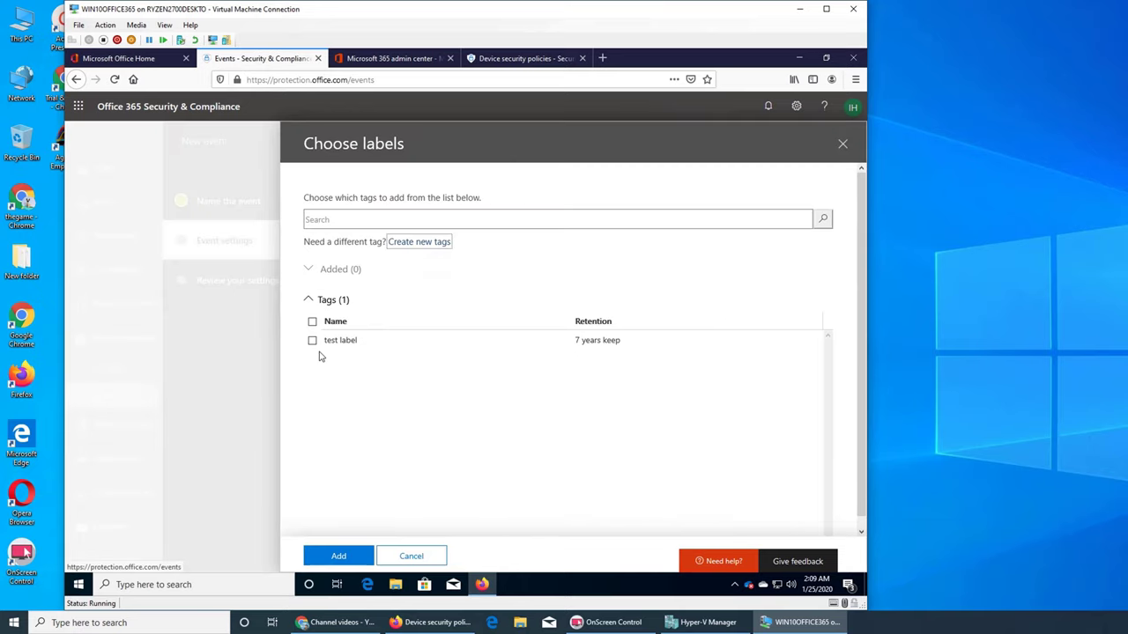
Add "test label" as the event's retention label and continue to the asset ID settings.
left_click(313, 340)
left_click(338, 556)
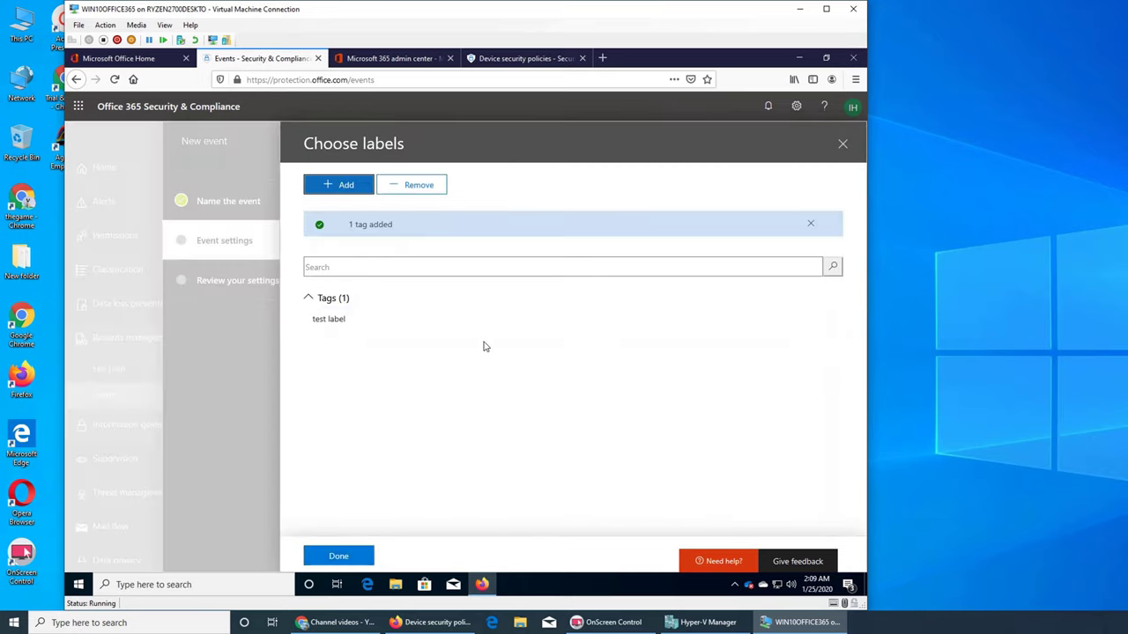
left_click(344, 558)
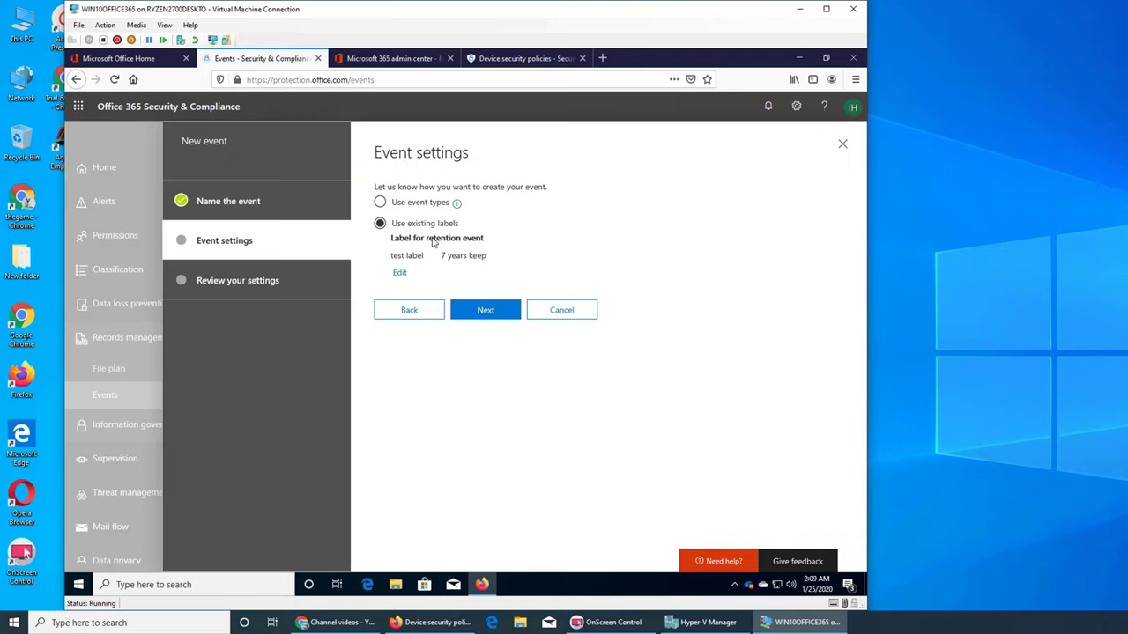
left_click(504, 316)
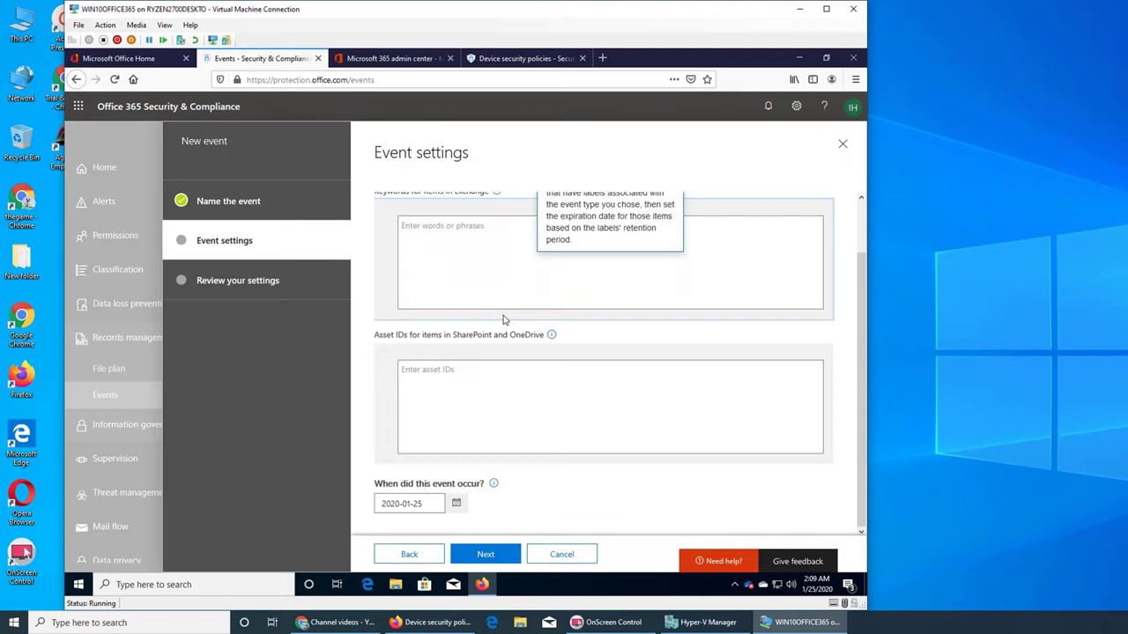
Set the Exchange keyword to "aslan" and the SharePoint and OneDrive asset ID to "yammer".
scroll(511, 324, "up", 1)
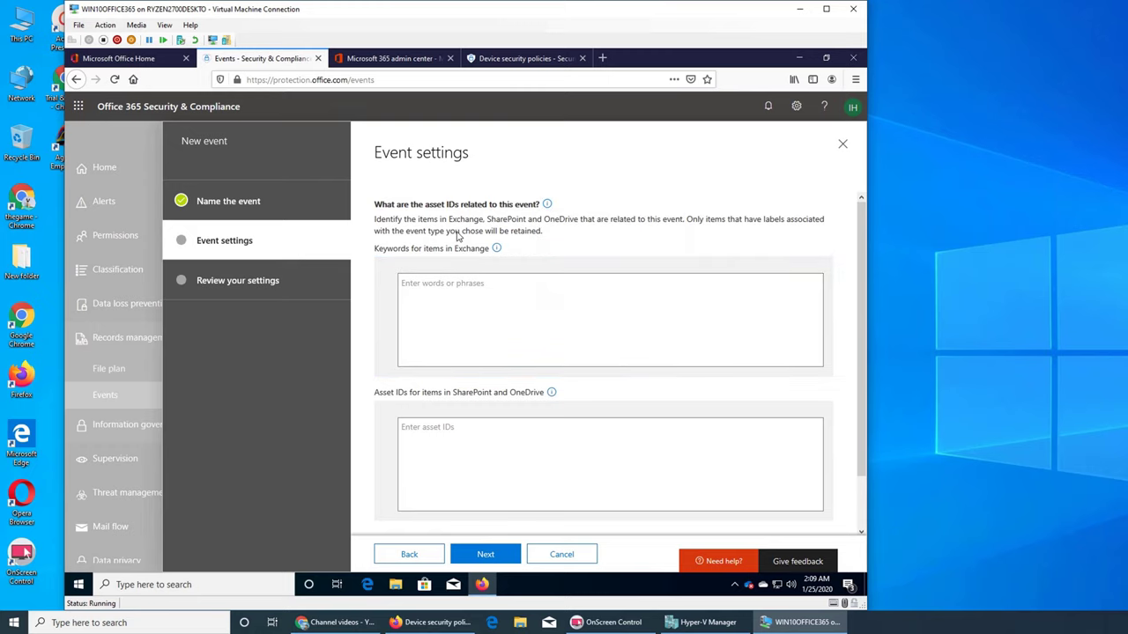
left_click(467, 307)
type("aslan")
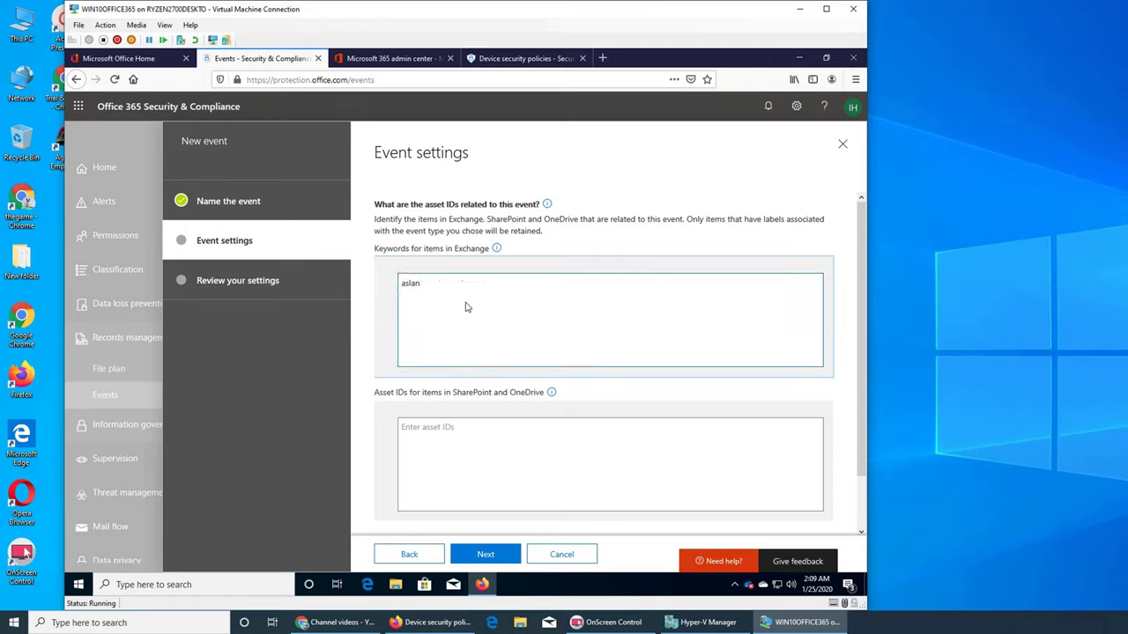
left_click(450, 441)
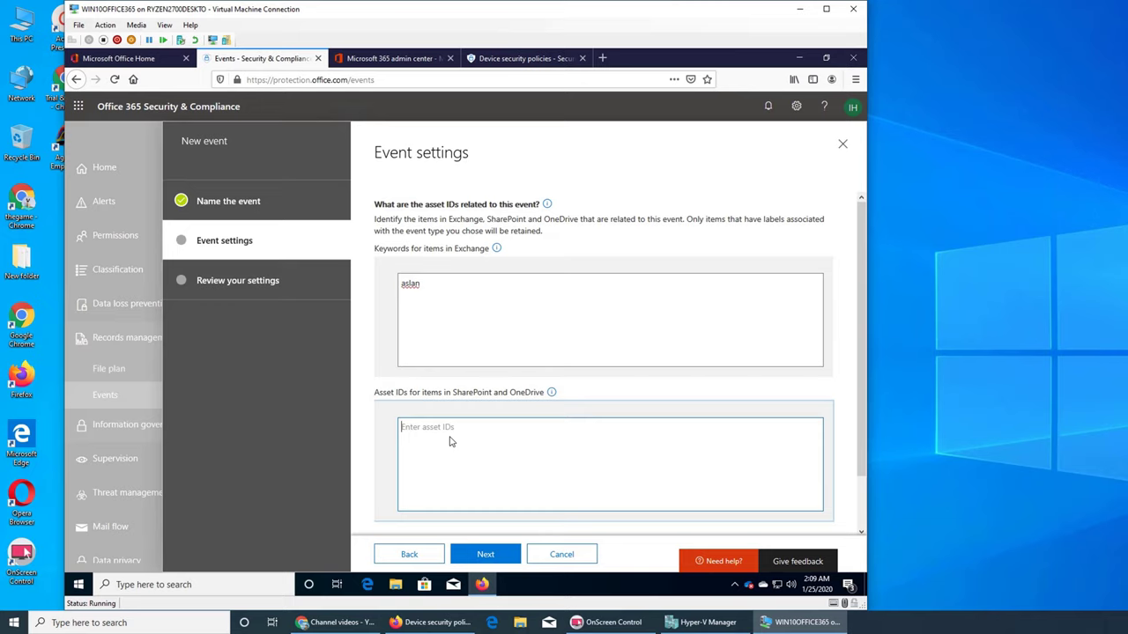
type("u")
key("BackSpace")
type("yammer")
scroll(524, 420, "down", 2)
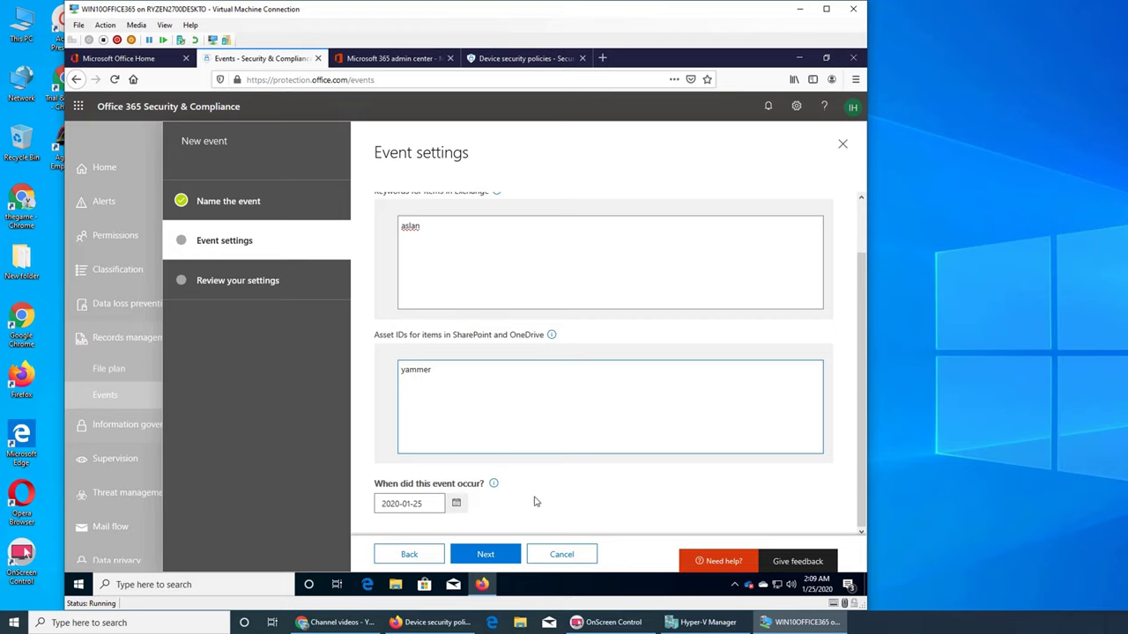
Continue to the settings review, try to create the event, and dismiss the resulting dialog.
left_click(483, 554)
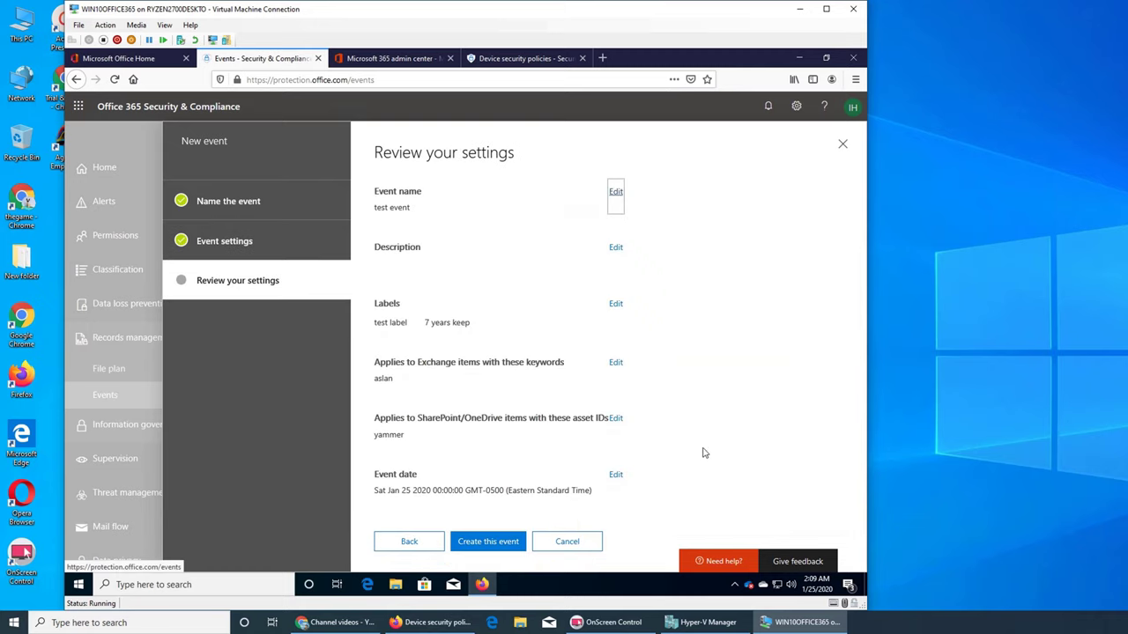
left_click(498, 545)
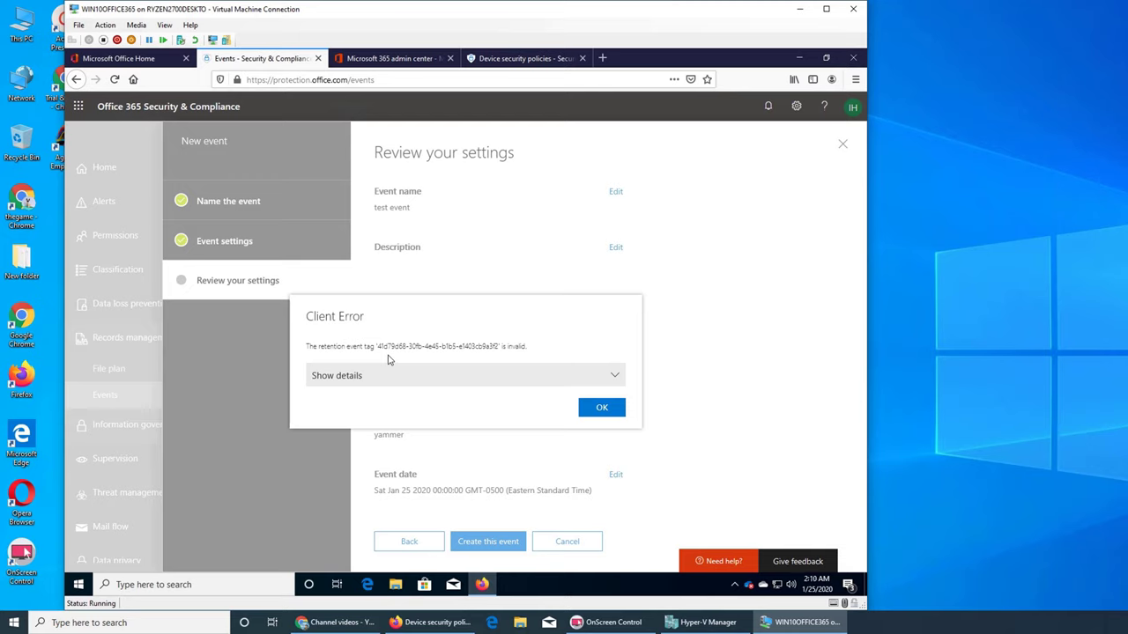
left_click(602, 408)
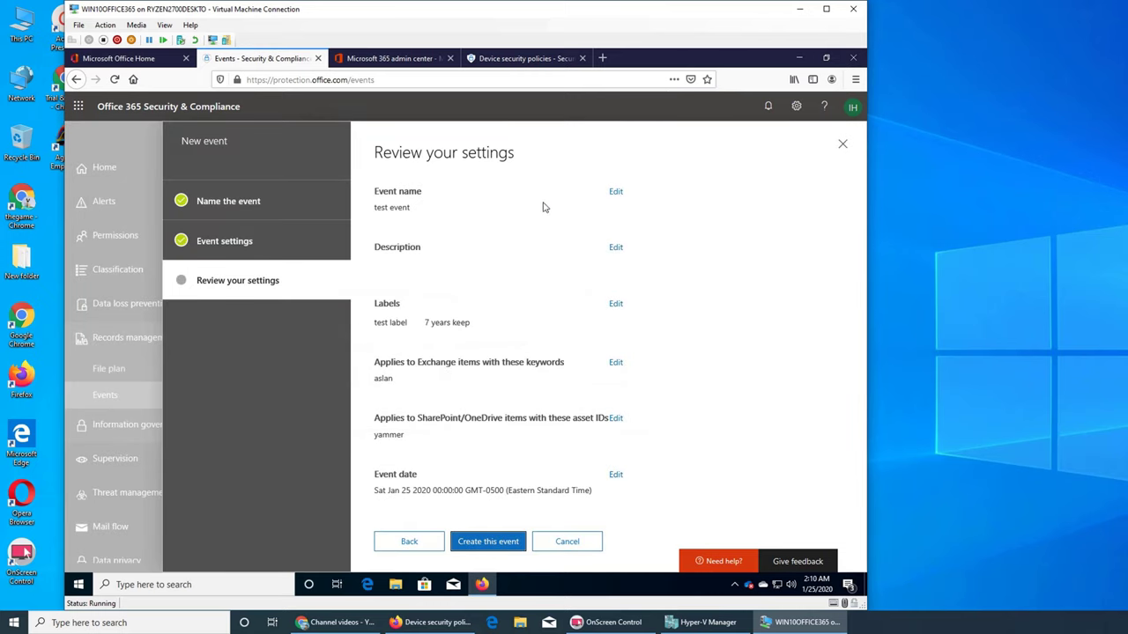
Cancel the new event wizard from the review and confirm discarding the event.
left_click(842, 143)
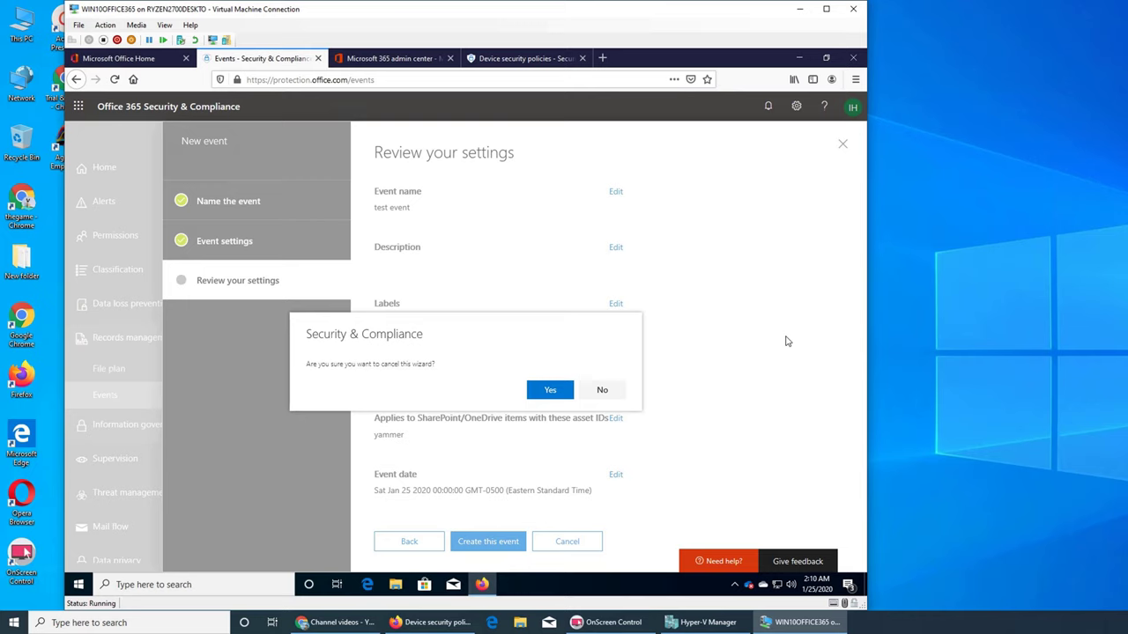
left_click(605, 395)
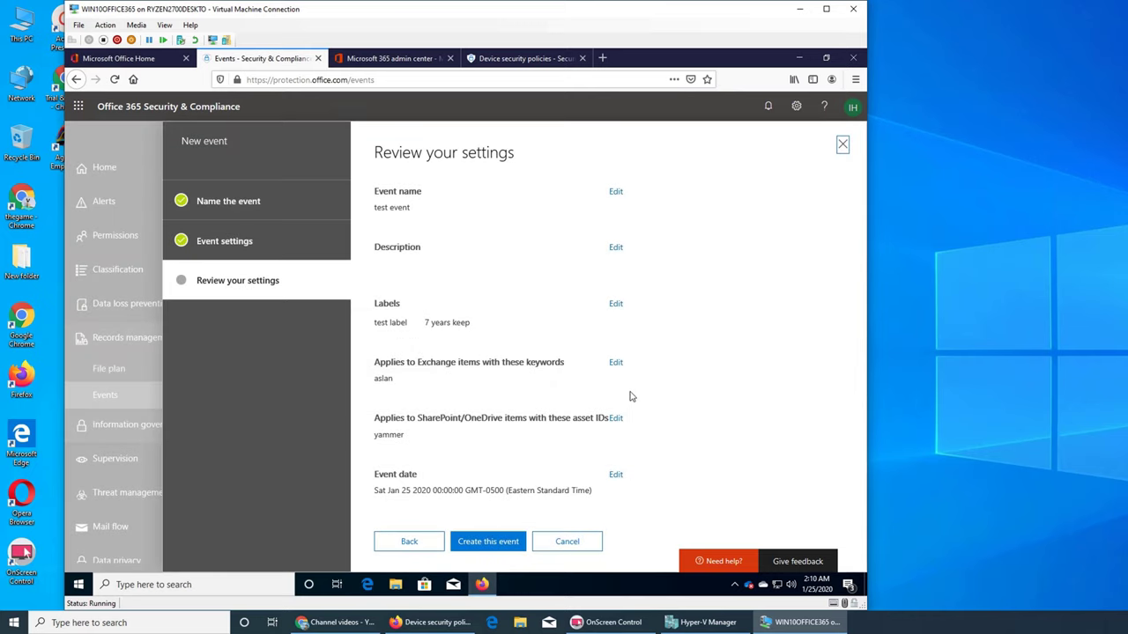
left_click(582, 541)
left_click(556, 390)
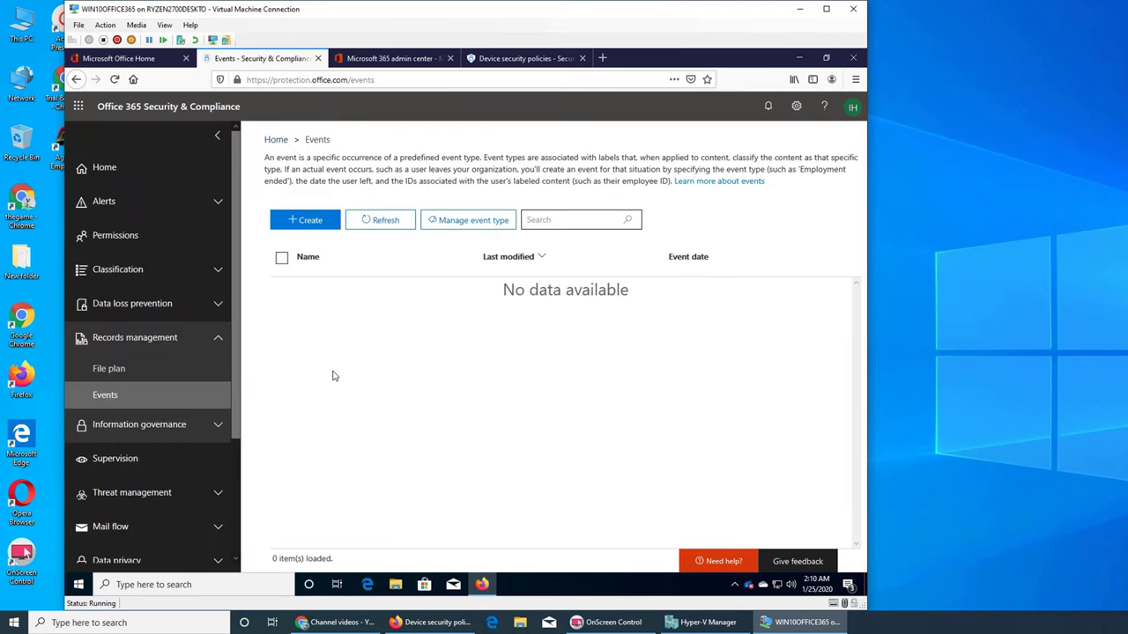